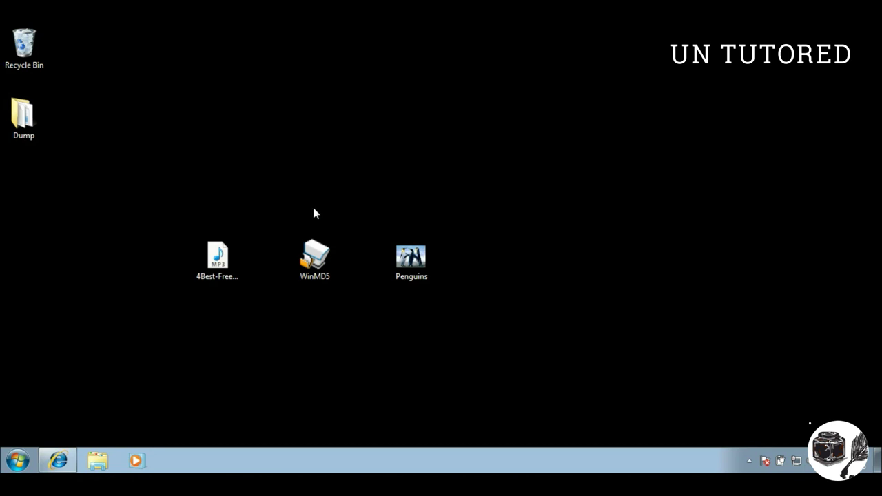
Select the music, WinMD5 and Penguins desktop files in turn to inspect their names.
mouse_move(147, 200)
mouse_down()
mouse_move(457, 326)
mouse_move(571, 331)
mouse_up()
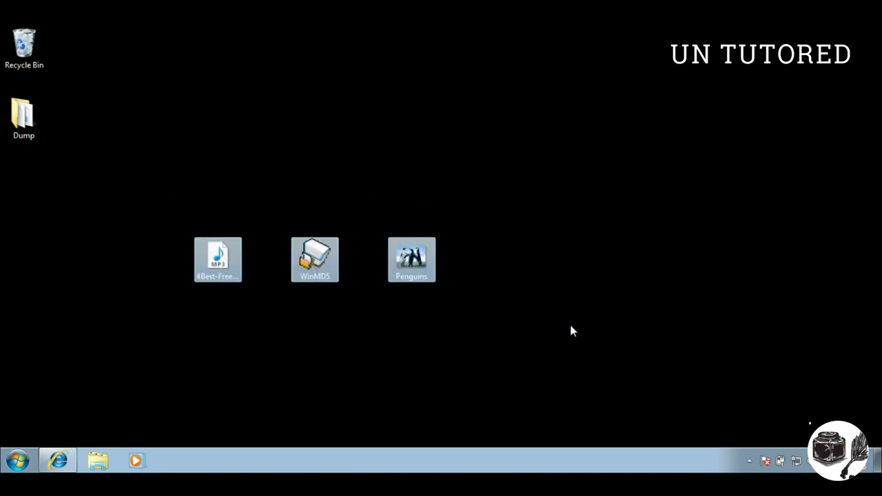
click(545, 371)
click(218, 259)
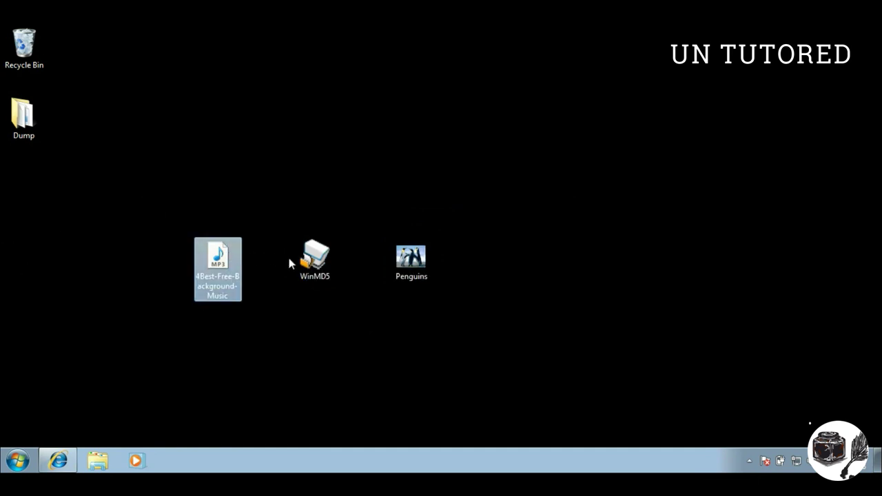
click(315, 258)
click(411, 258)
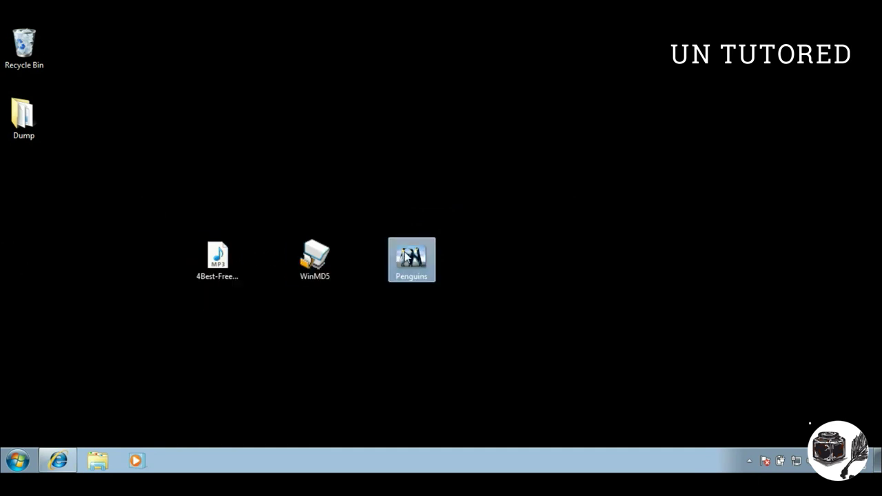
click(511, 257)
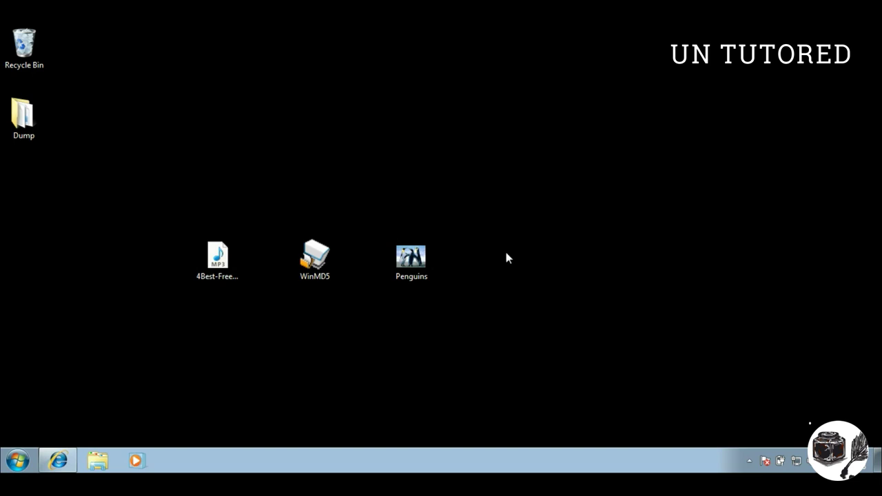
In Explorer's Folder Options, uncheck 'Hide extensions for known file types' and apply.
click(107, 454)
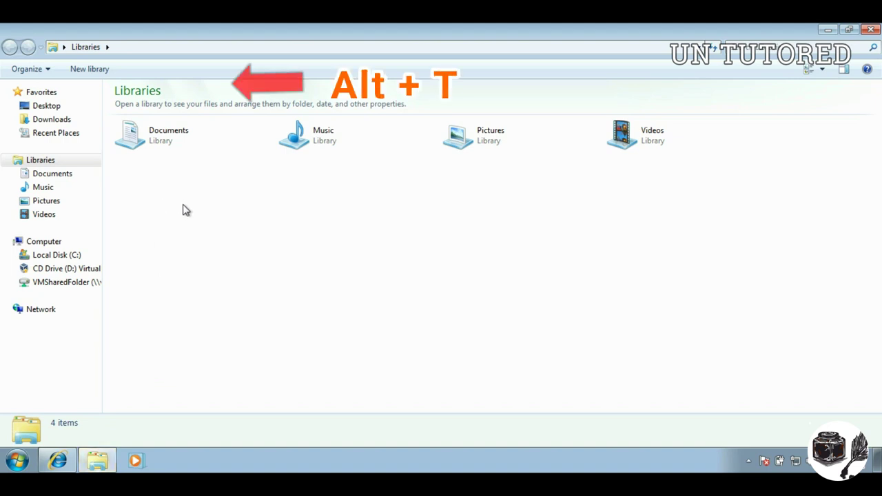
key(alt+t)
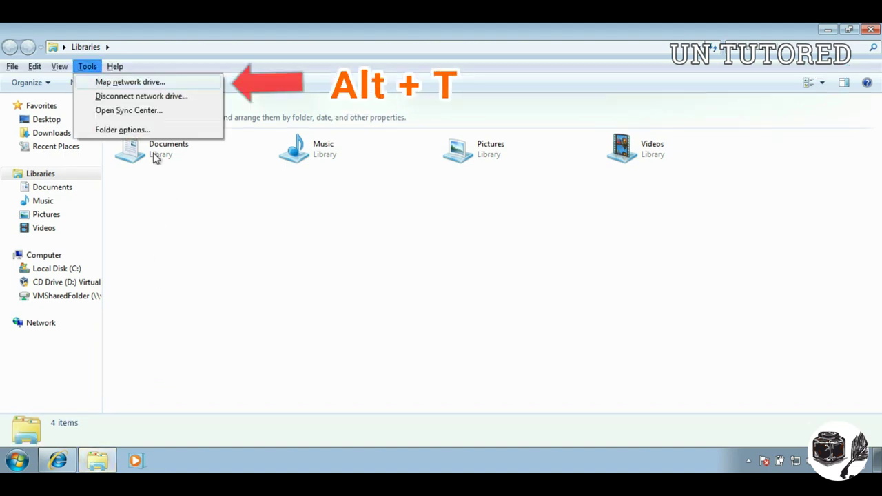
click(150, 131)
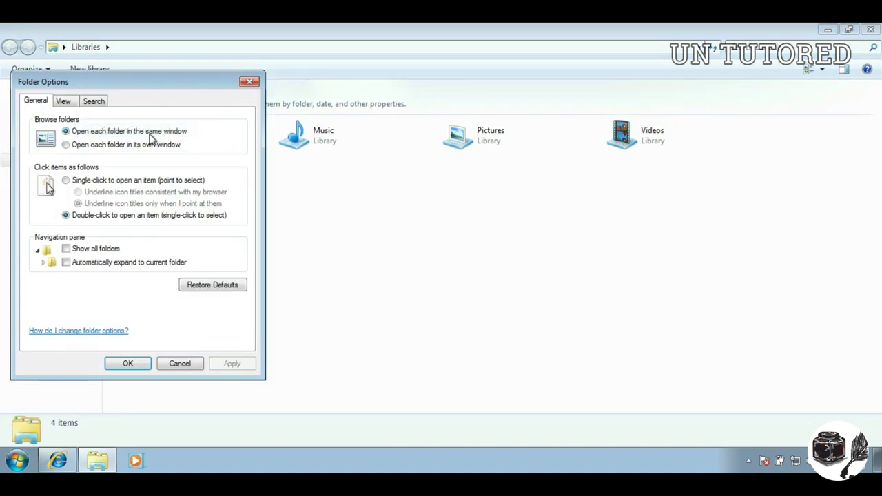
click(69, 102)
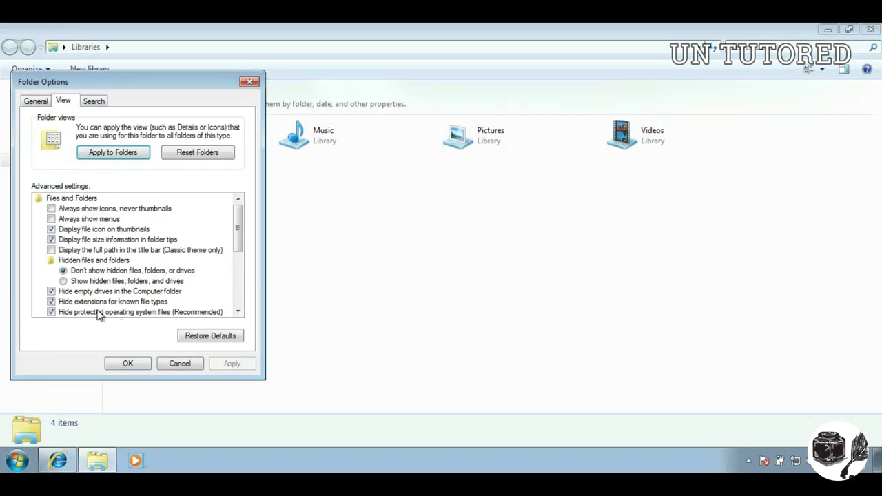
click(53, 302)
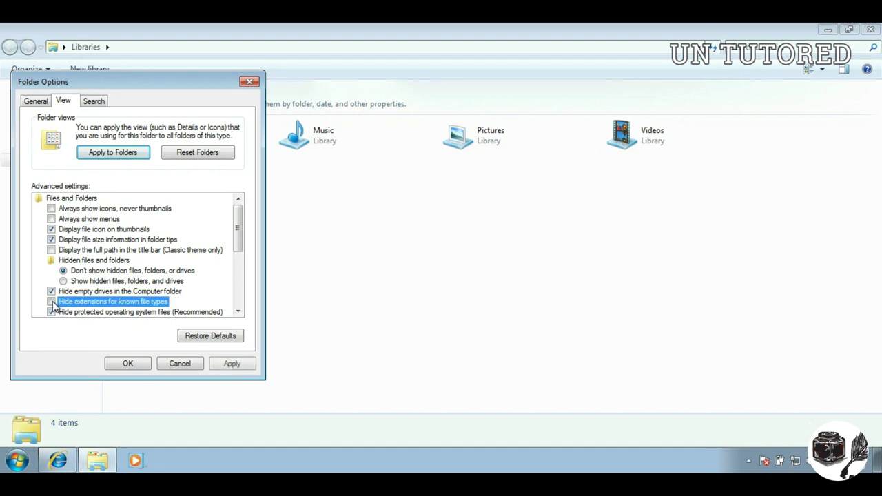
click(251, 365)
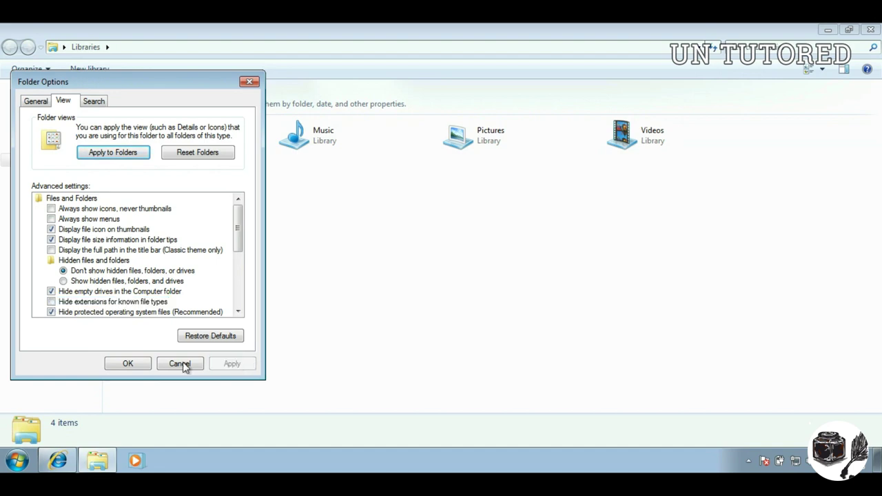
click(144, 365)
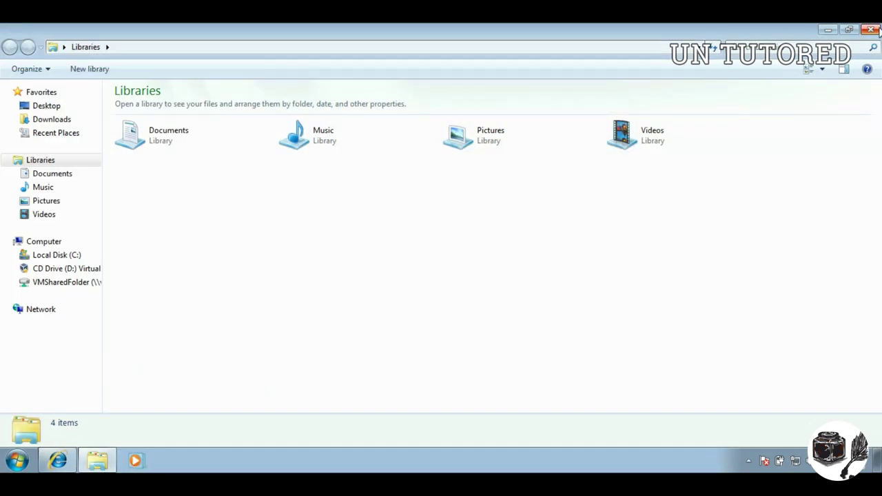
Close the Explorer window and select each desktop file in turn.
click(872, 29)
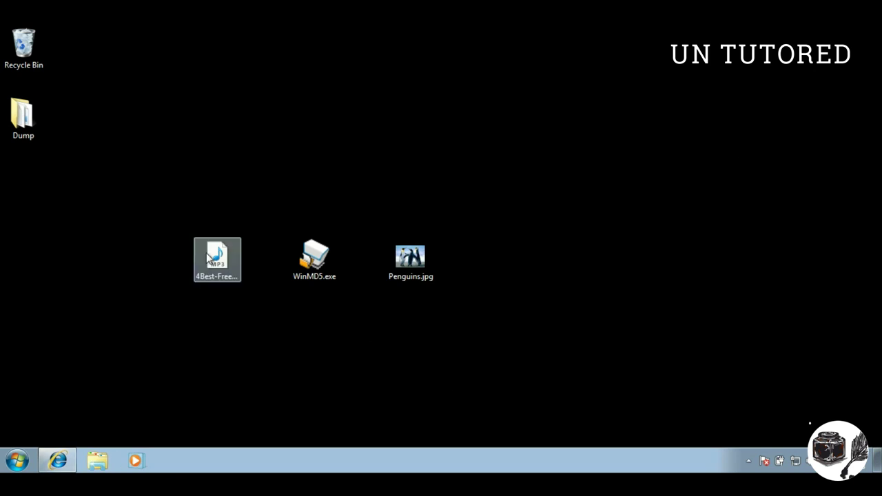
click(234, 279)
click(323, 271)
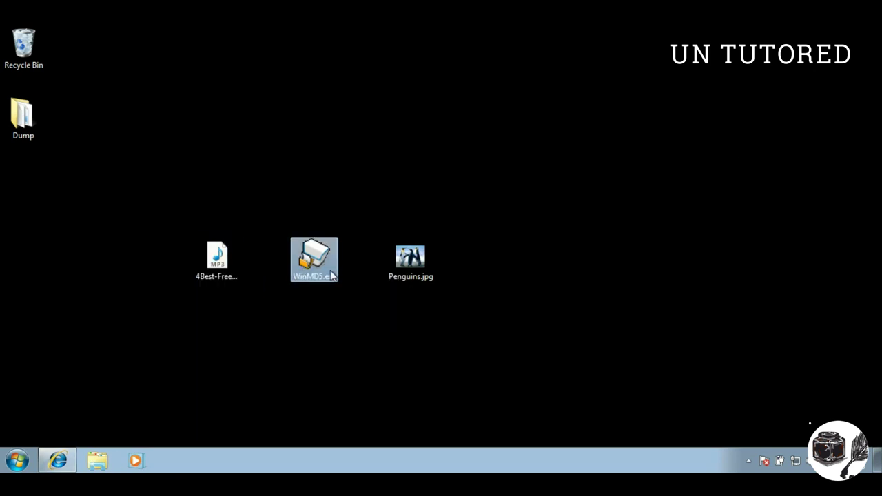
click(433, 283)
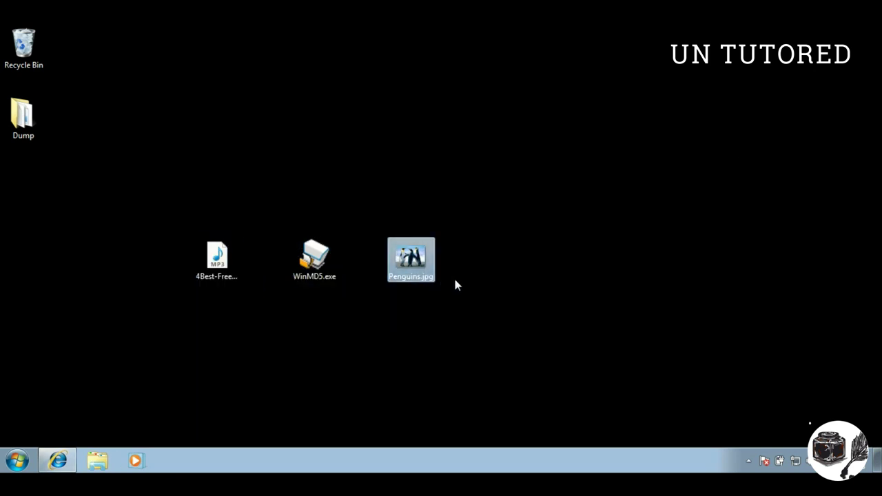
click(455, 284)
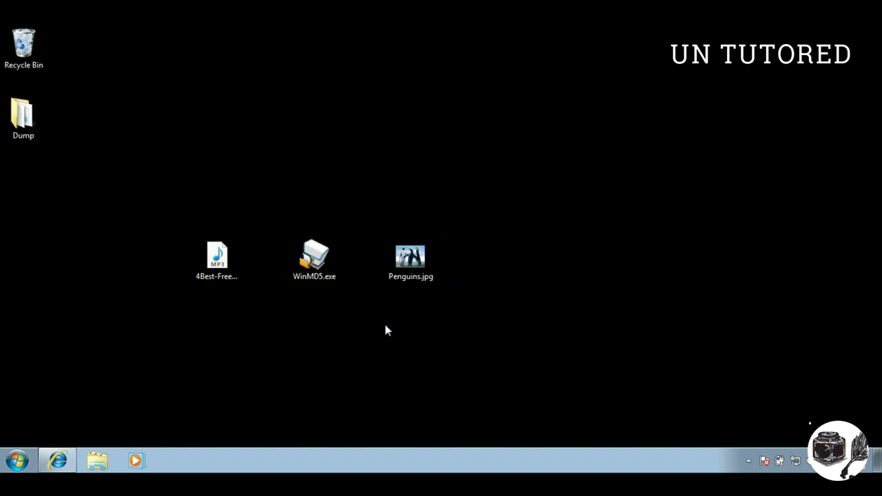
Rename the MP3 music file's extension to .zip and accept the warning.
click(232, 284)
right_click(235, 272)
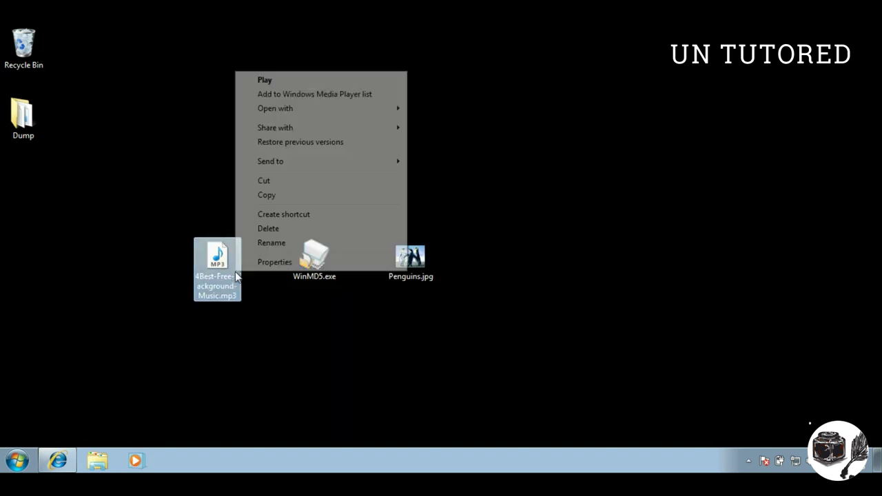
click(269, 241)
key(Right)
key(Right)
key(Right)
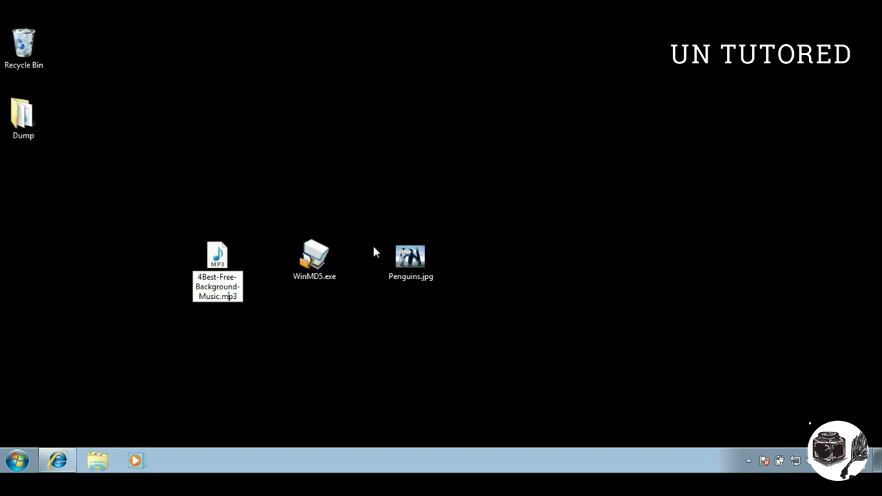
key(BackSpace)
key(BackSpace)
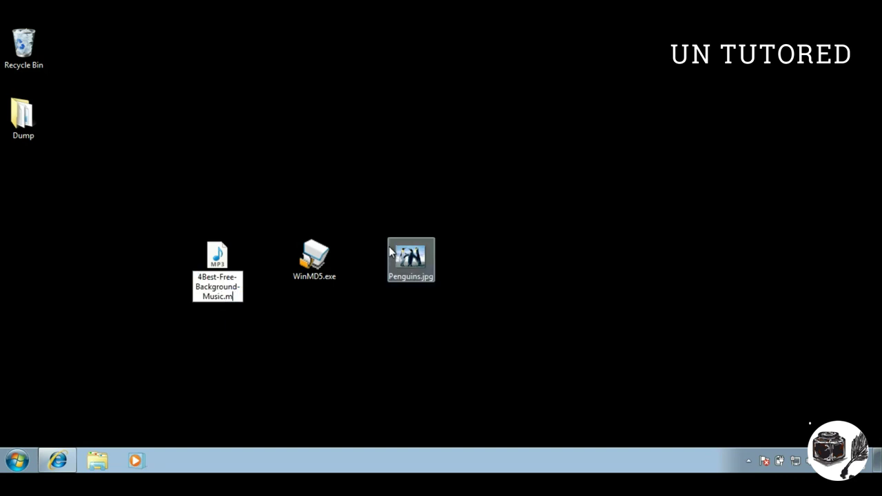
key(BackSpace)
text(zip)
key(Return)
click(511, 248)
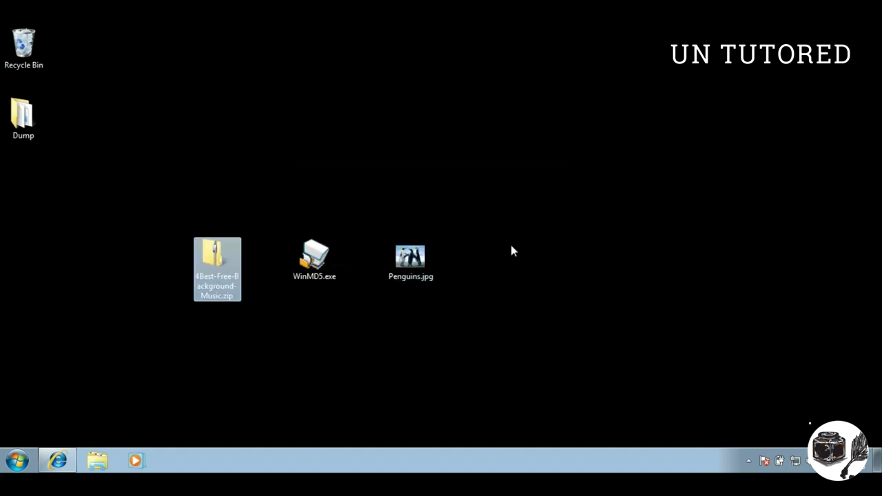
Rename WinMD5.exe to WinMD5.mp4 and accept the extension-change warning.
click(329, 272)
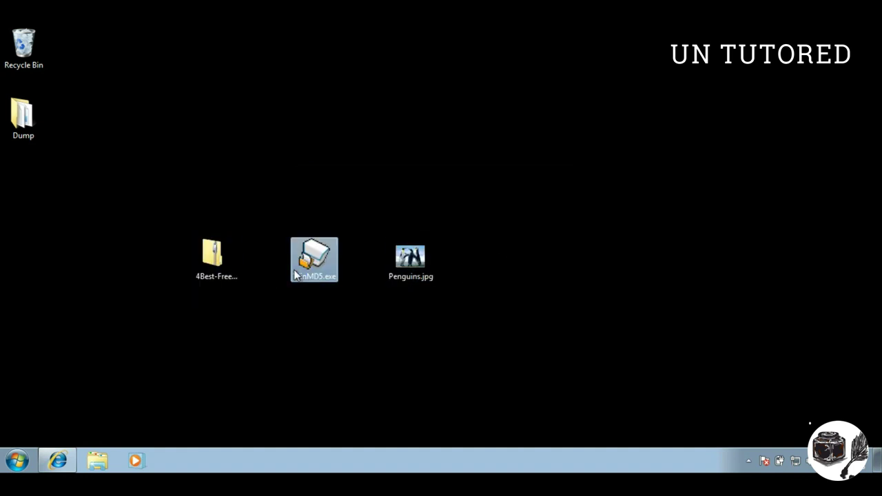
right_click(331, 271)
click(379, 245)
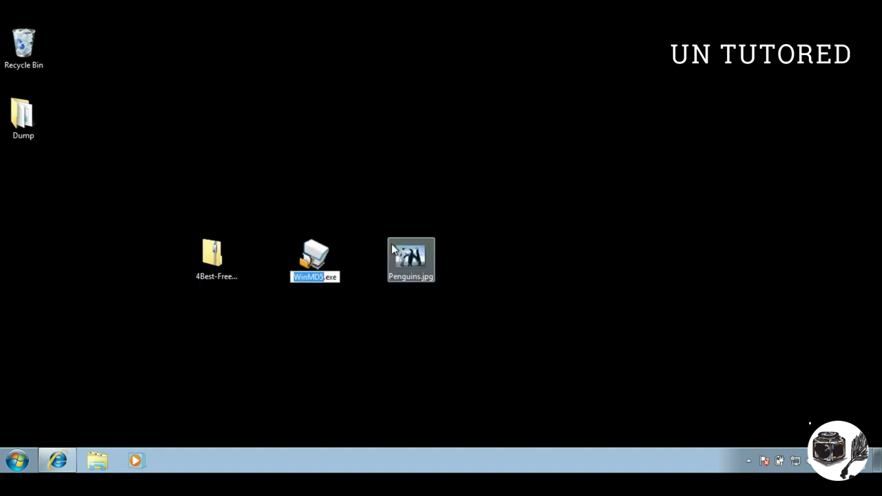
key(Right)
key(Right)
key(Right)
key(BackSpace)
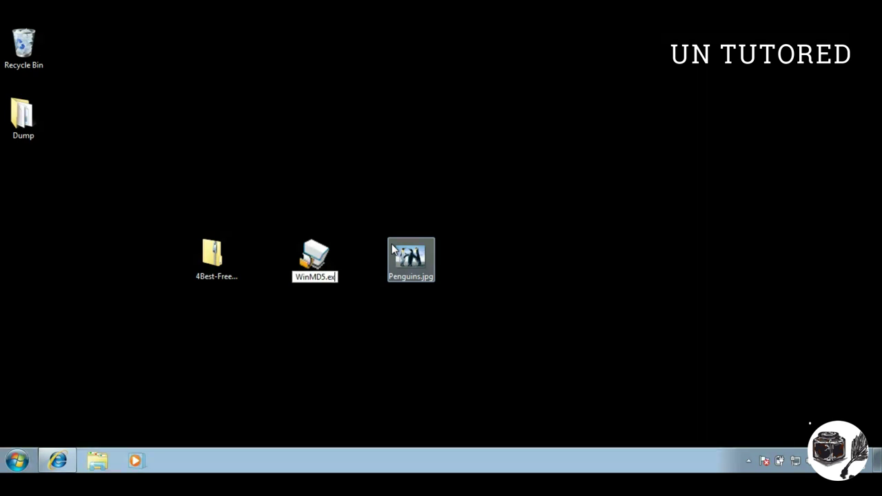
key(BackSpace)
key(BackSpace)
text(mp)
text(4)
key(Return)
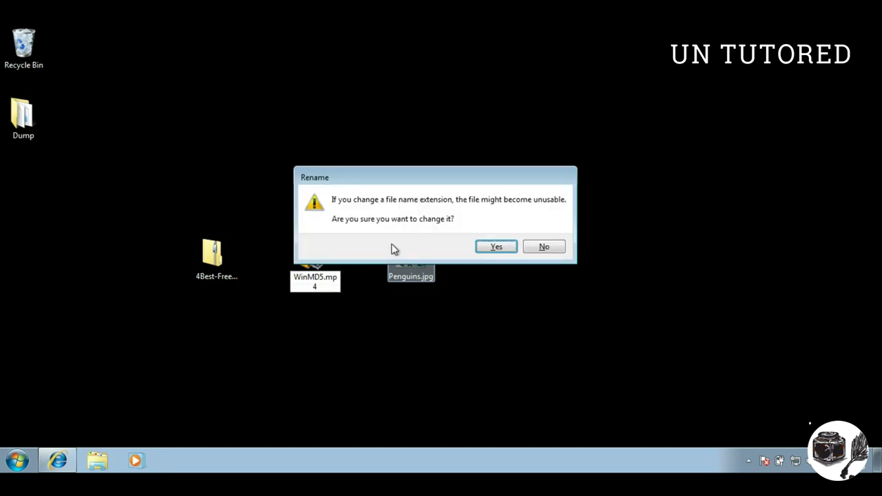
key(Return)
Rename Penguins.jpg to just 'Penguins', deleting '.jpg', and accept the warning.
click(409, 258)
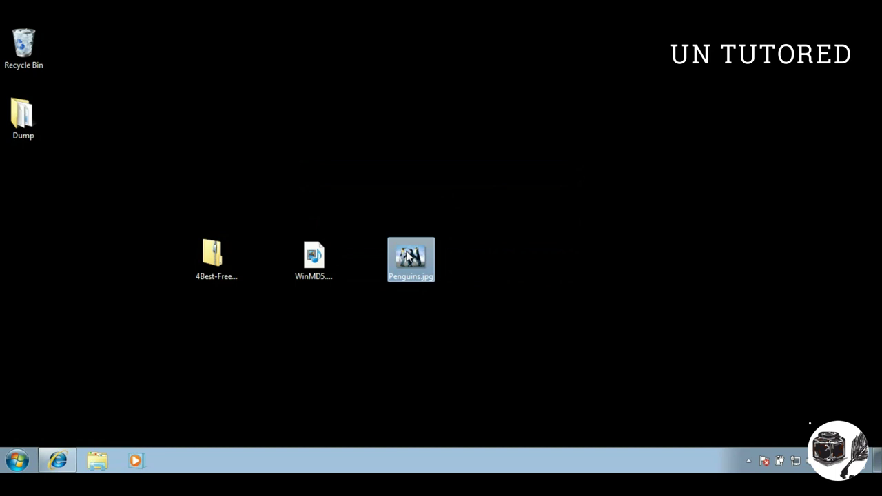
right_click(408, 257)
click(461, 419)
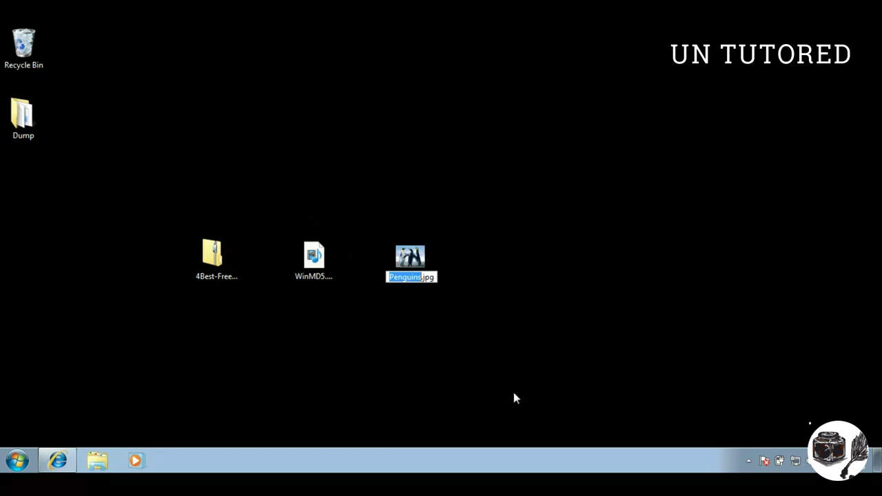
key(End)
key(BackSpace)
key(BackSpace)
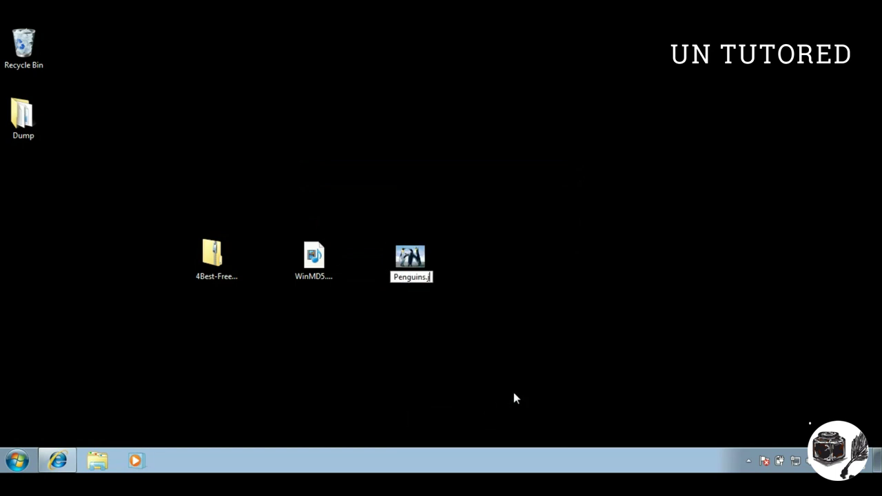
key(BackSpace)
key(BackSpace)
key(Return)
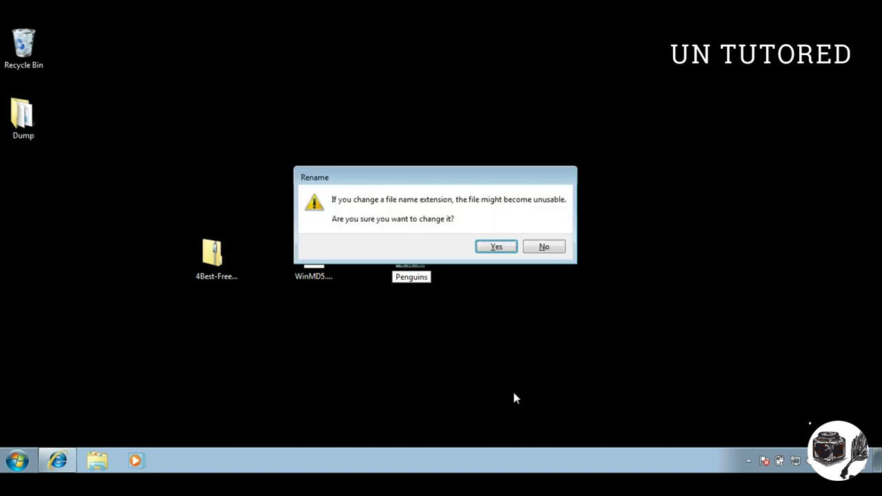
key(Return)
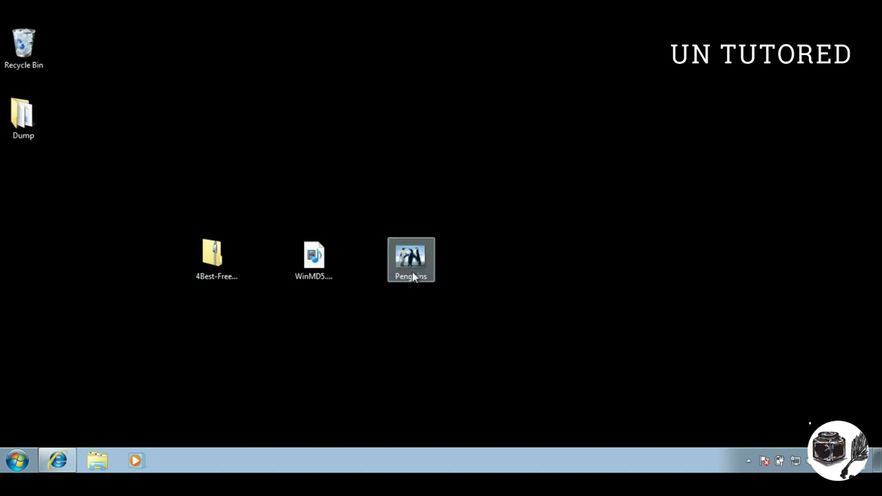
mouse_move(410, 259)
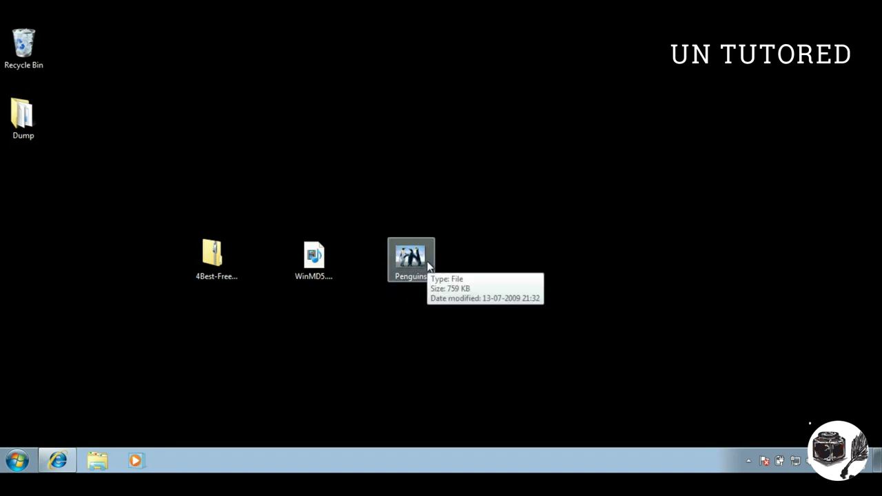
Try opening the .zip file and WinMD5.mp4, dismissing the errors and closing Media Player.
double_click(212, 263)
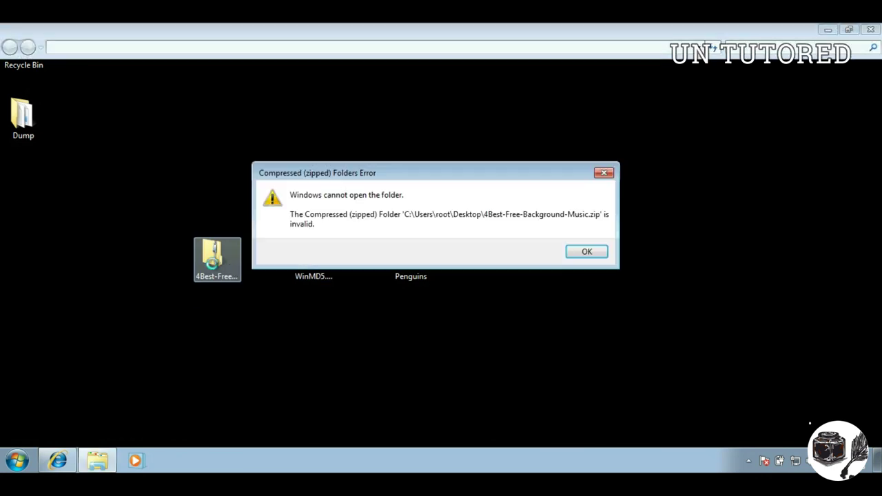
click(582, 253)
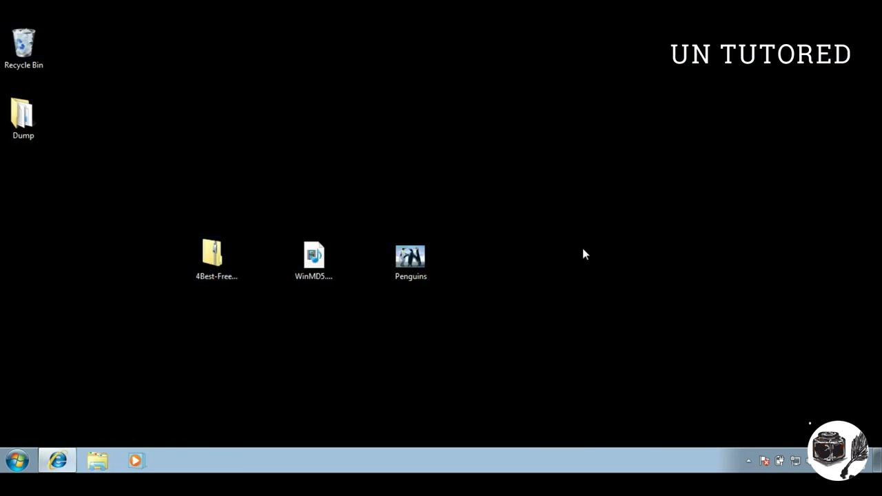
double_click(318, 273)
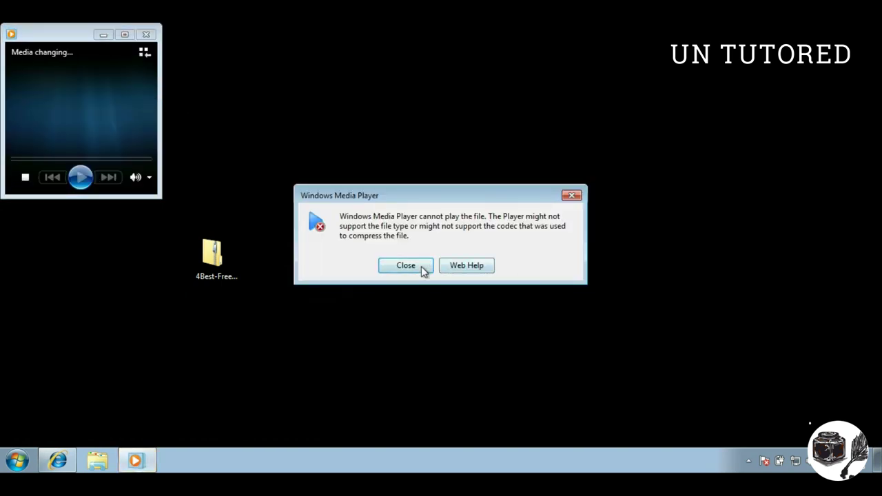
click(422, 266)
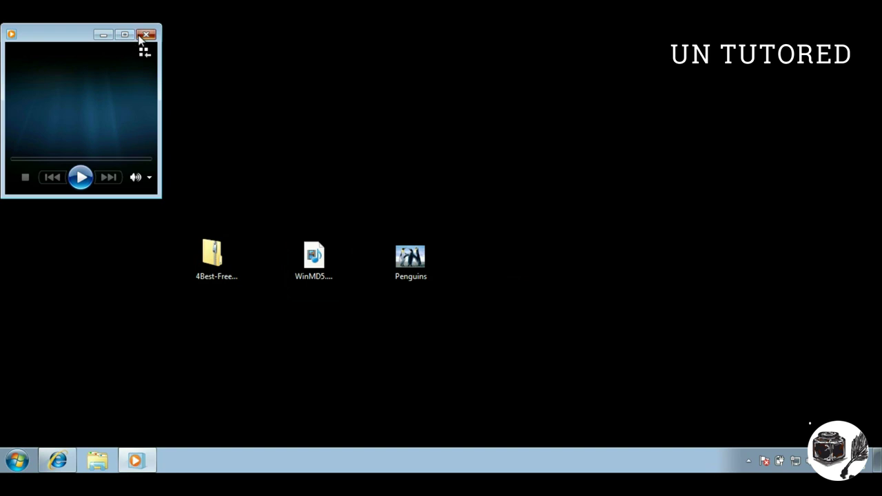
click(147, 34)
Try opening Penguins, cancel the Open with dialog, and bring back CheckFileType.com.
double_click(413, 279)
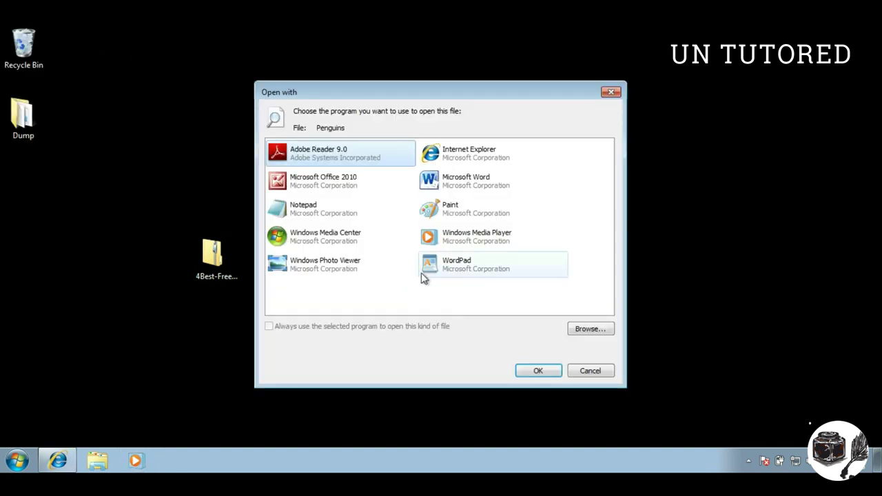
click(580, 373)
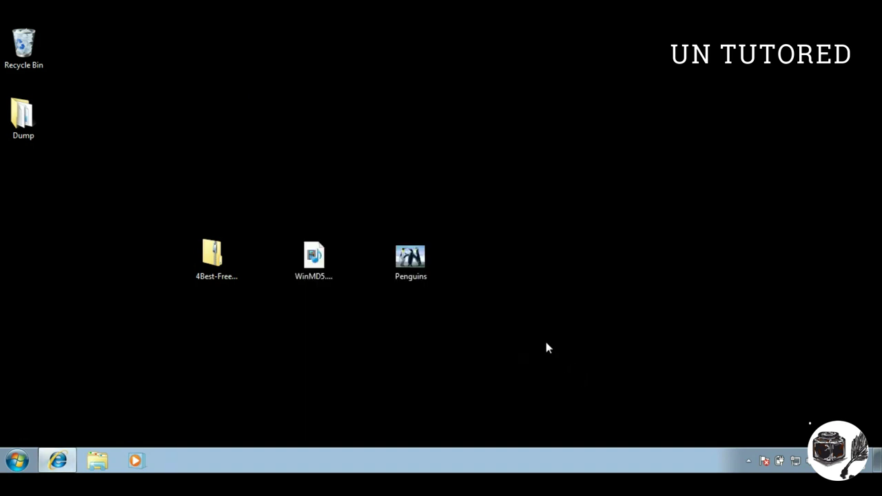
click(66, 451)
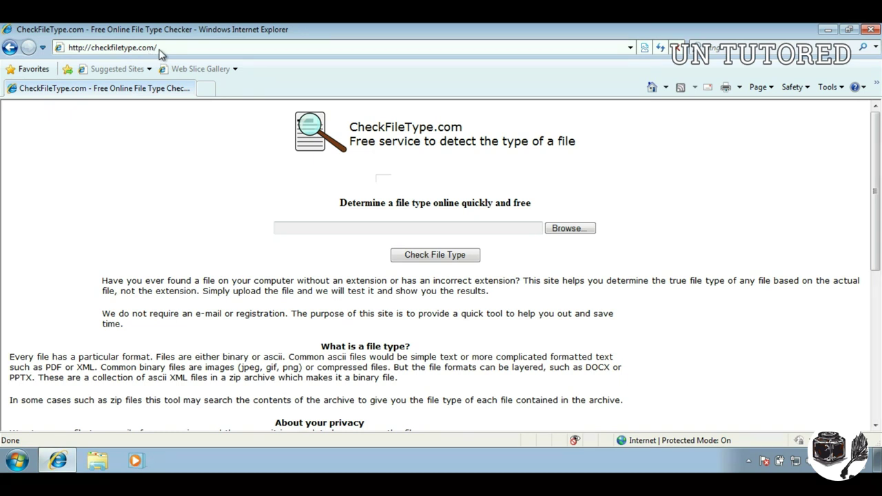
Upload the Desktop's Penguins file to CheckFileType.com and run Check File Type.
click(117, 50)
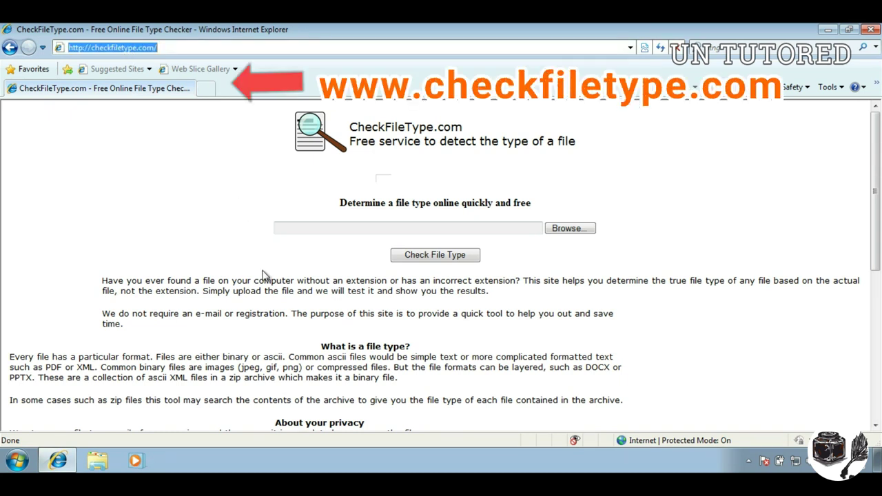
click(483, 226)
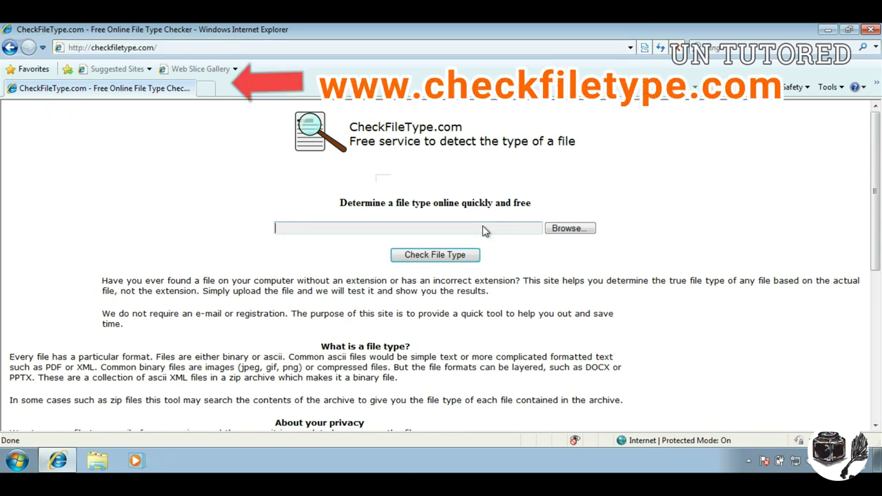
click(565, 228)
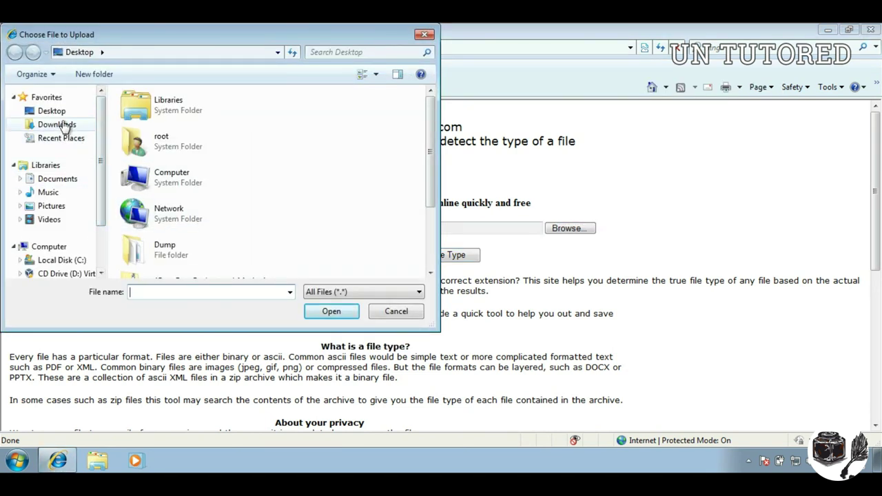
click(53, 112)
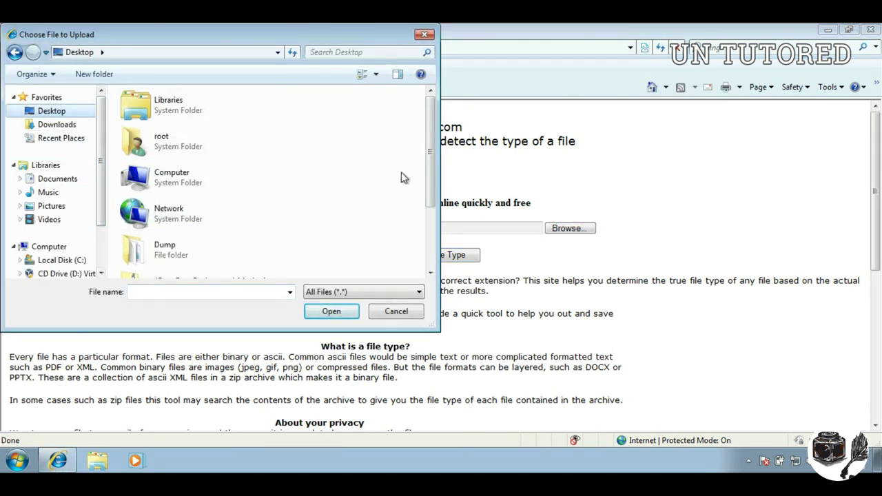
scroll(424, 214, down, 3)
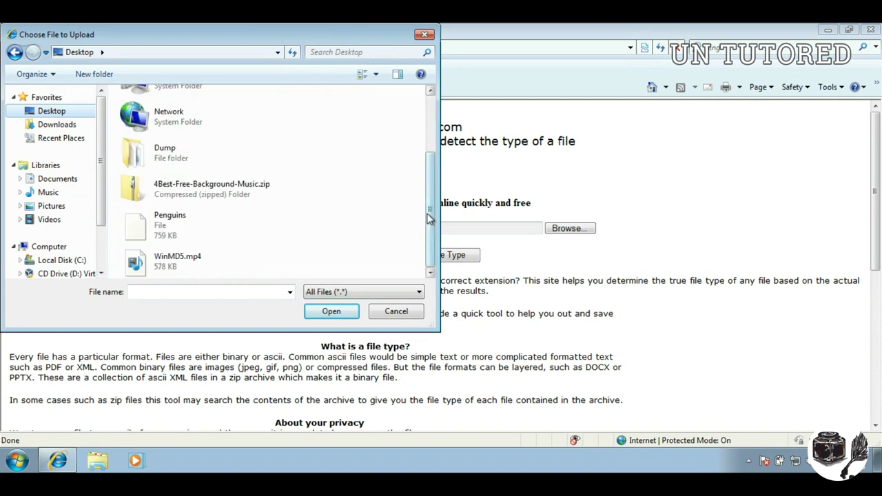
click(200, 236)
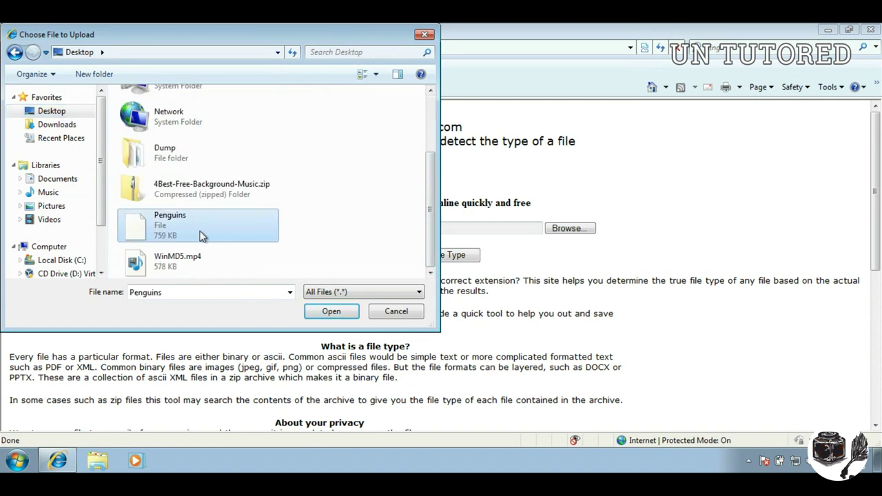
click(333, 312)
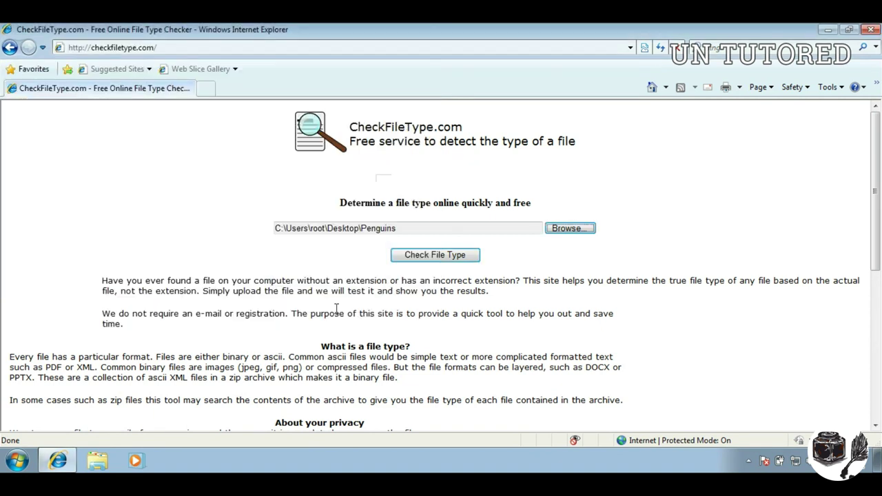
click(447, 256)
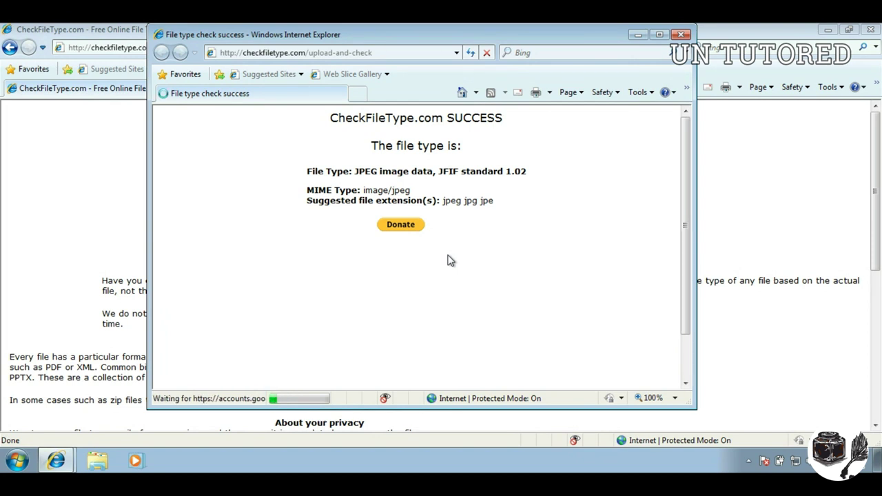
Read the JPEG image result with suggested extensions jpeg, jpg, jpe, then close the popup.
scroll(474, 252, down, 1)
scroll(475, 251, up, 1)
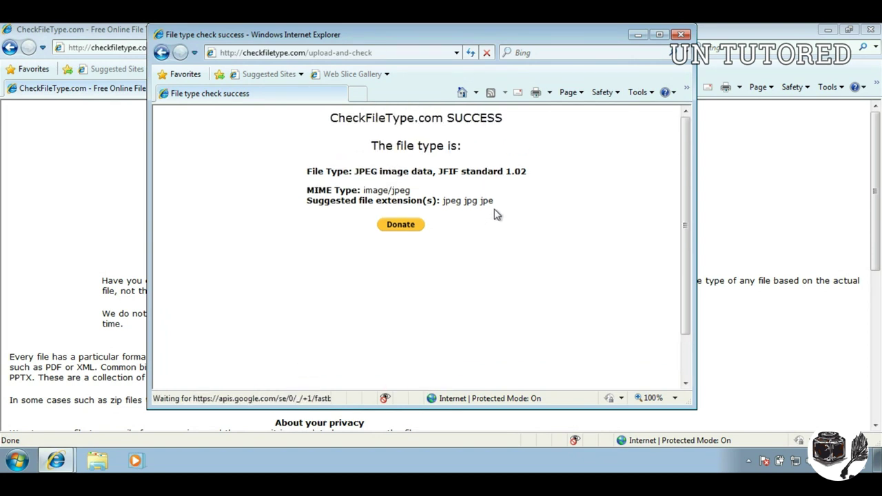
drag(499, 203, 443, 201)
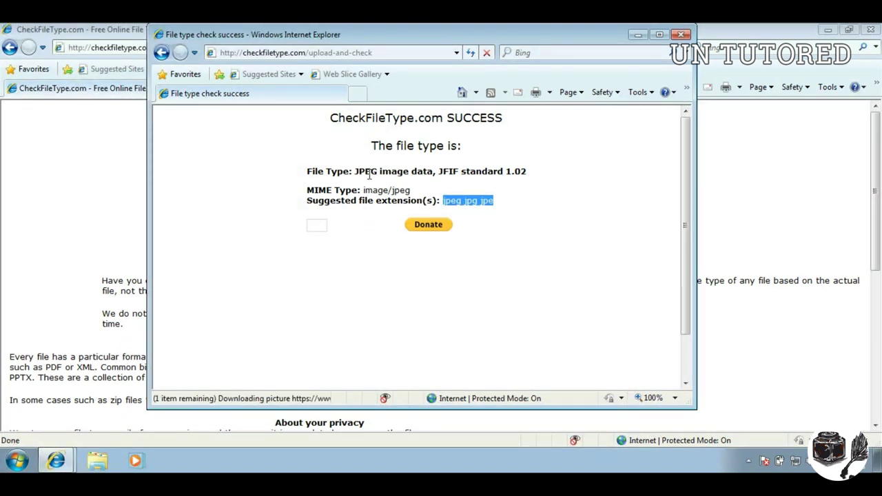
click(581, 189)
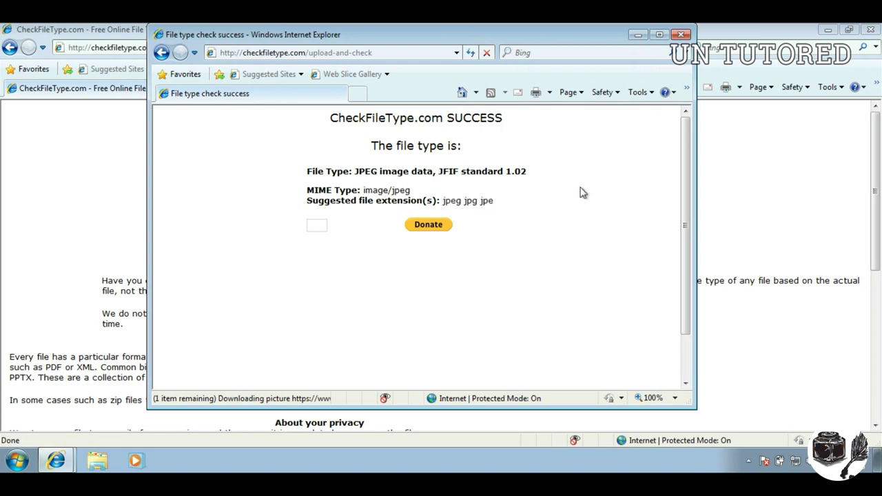
click(681, 34)
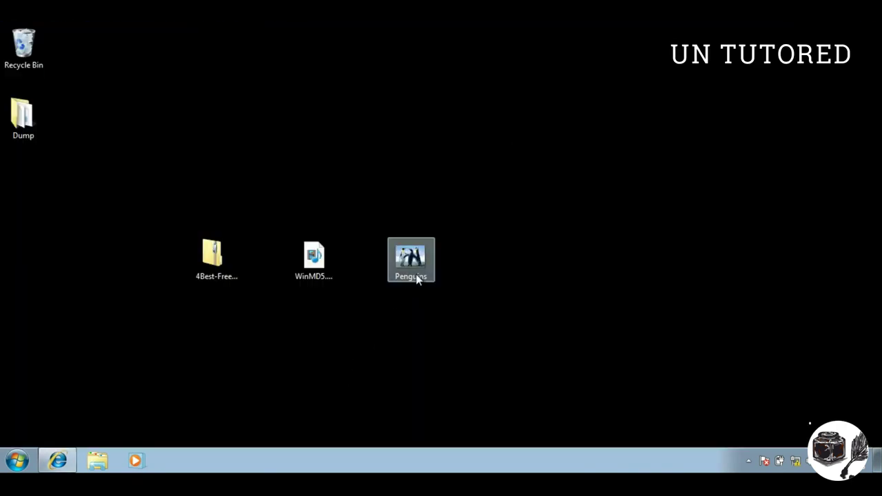
Rename the Penguins file to Penguins.jpeg with F2.
click(416, 277)
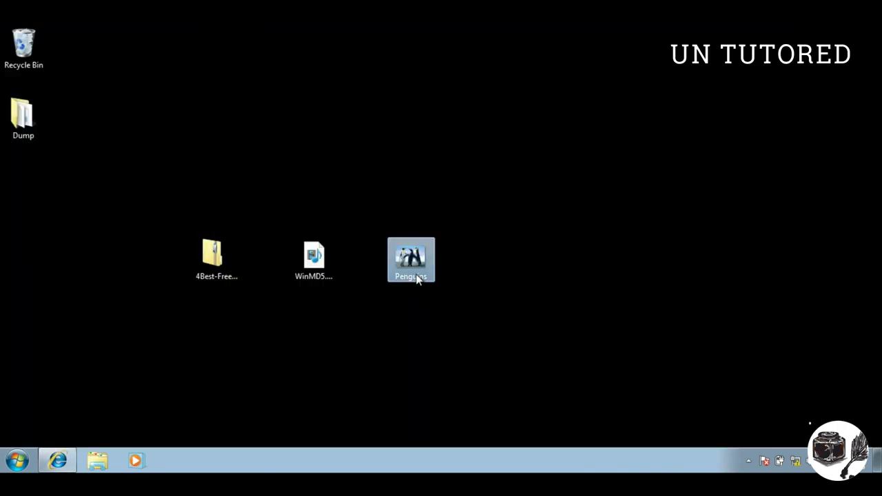
key(F2)
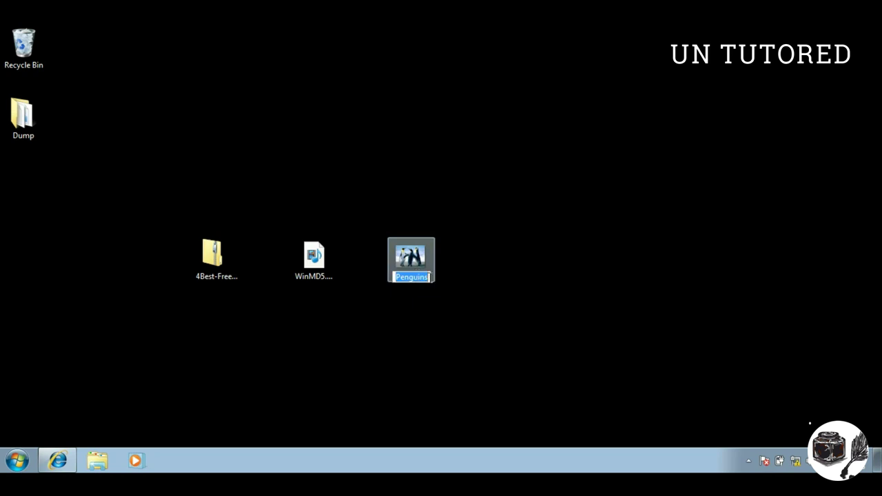
key(End)
text(.j)
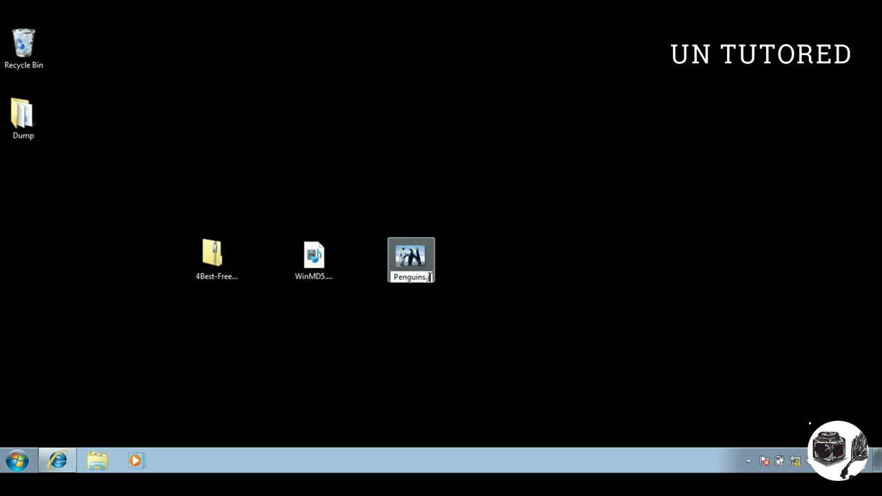
text(pgg)
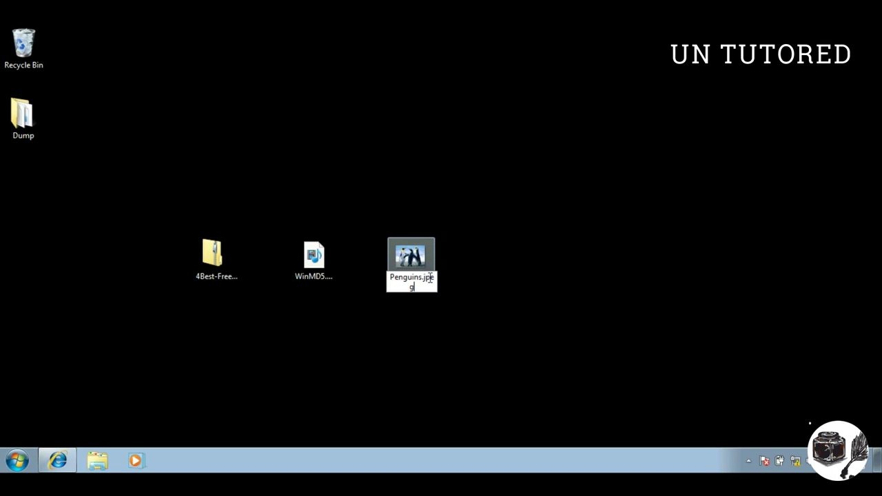
key(Return)
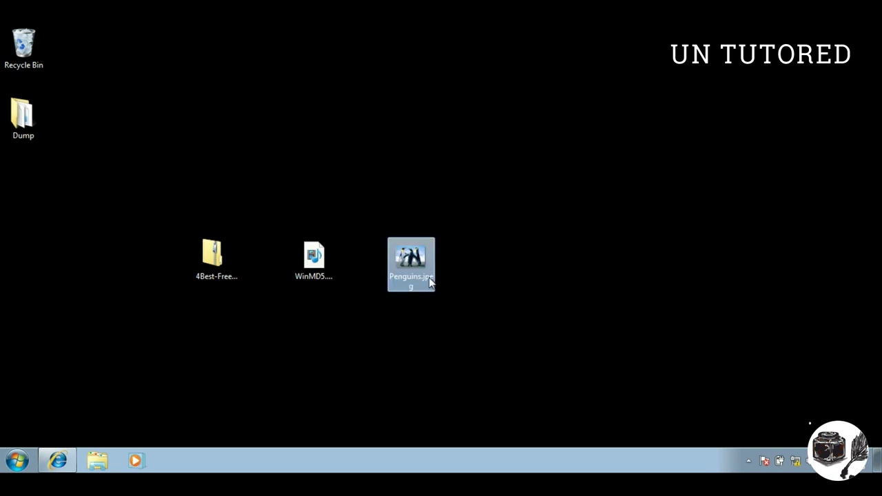
Open Penguins.jpeg to confirm the penguin photo displays, then close the viewer.
double_click(429, 279)
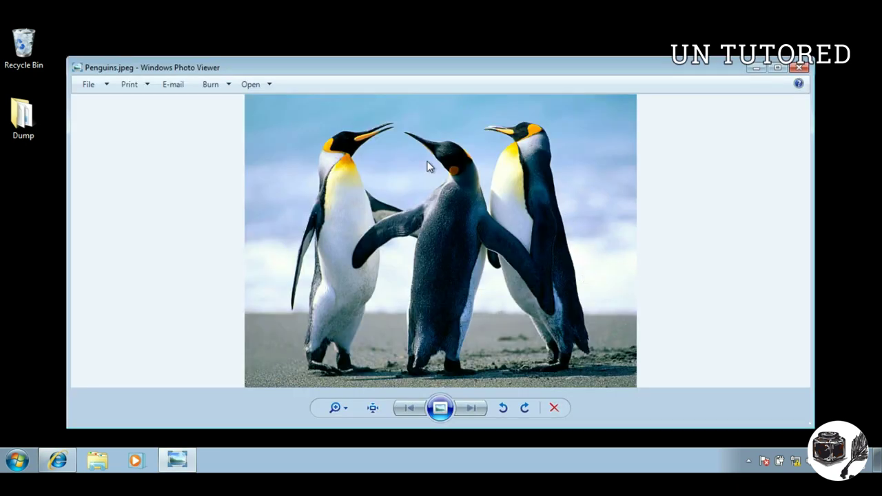
click(799, 66)
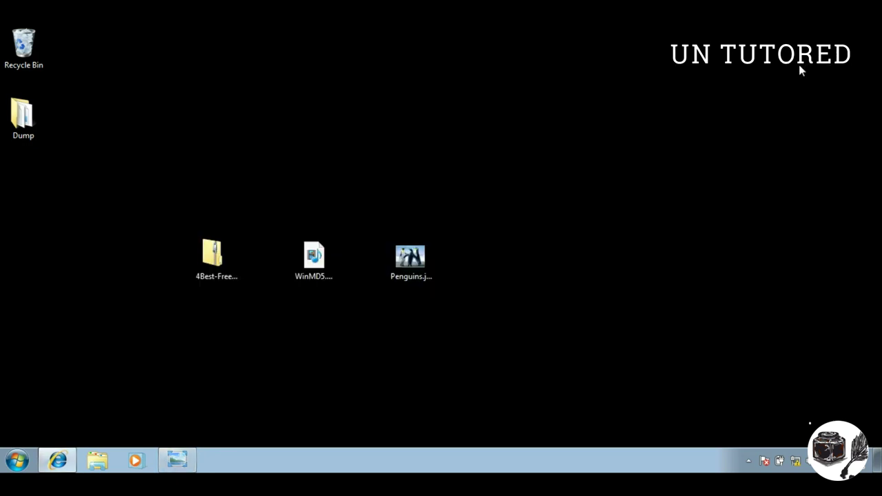
click(59, 456)
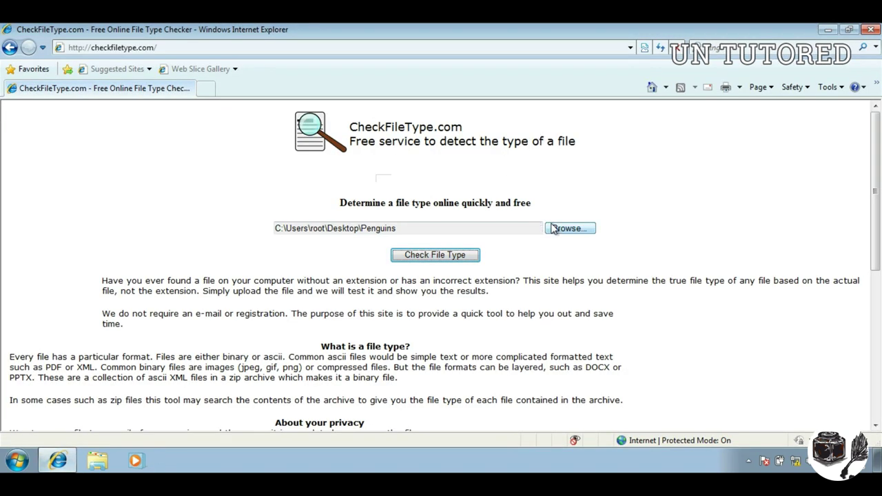
Check WinMD5.mp4, which is identified as a PE32 executable (exe or dll), then close the result.
click(553, 228)
scroll(429, 233, down, 2)
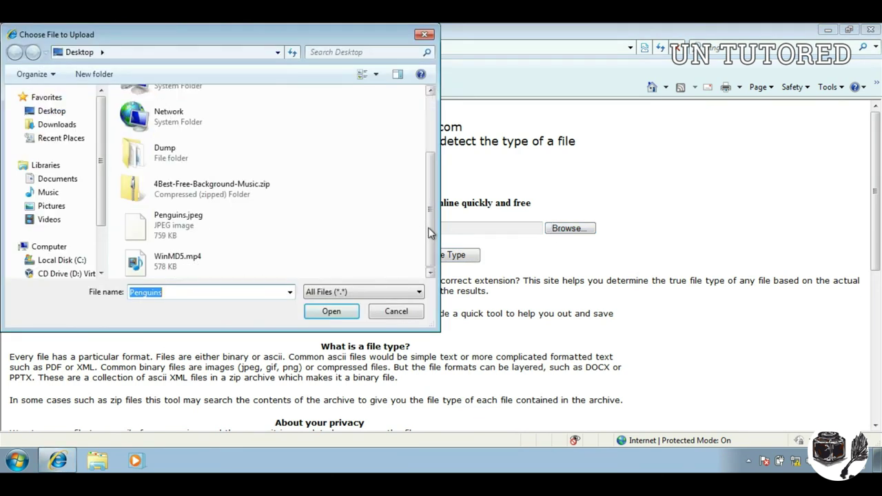
click(184, 268)
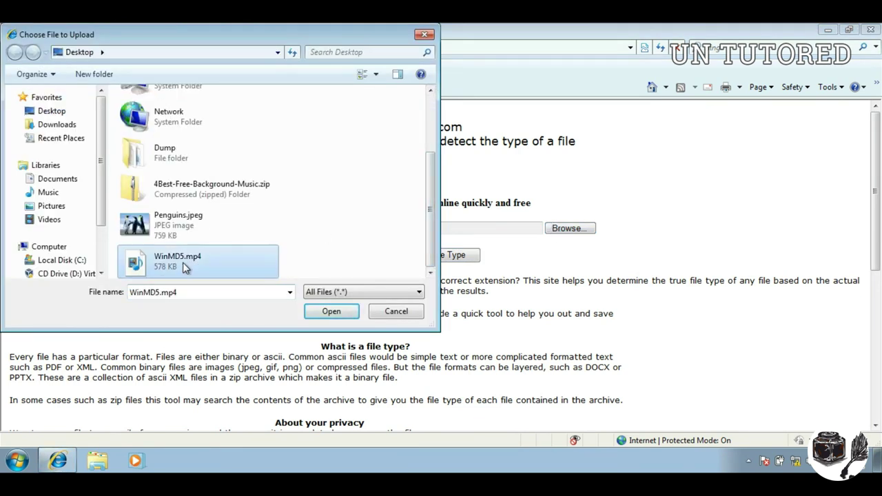
click(357, 312)
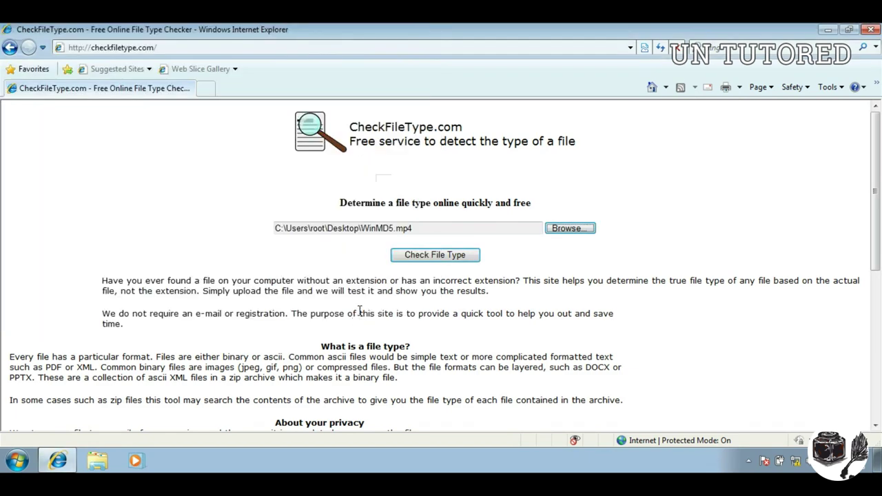
click(446, 258)
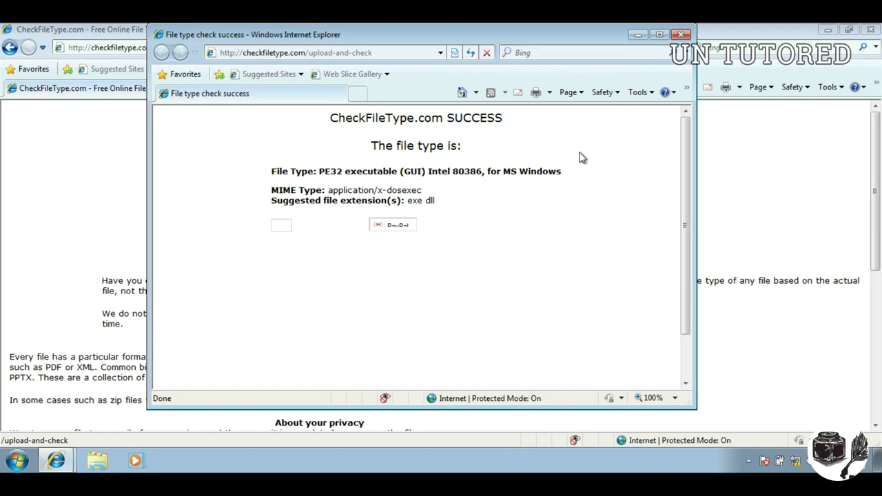
click(681, 34)
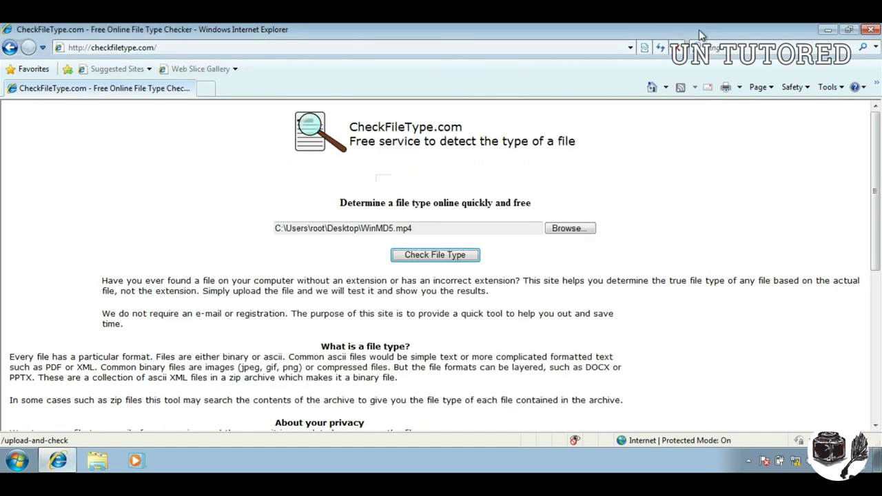
Rename WinMD5.mp4 back to WinMD5.exe, accept the warning, and close the launched WinMD5Free.
click(825, 31)
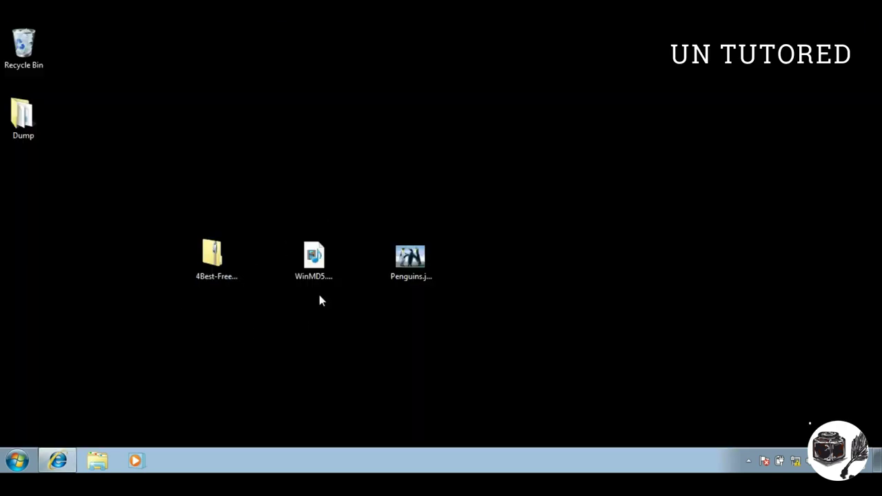
click(317, 274)
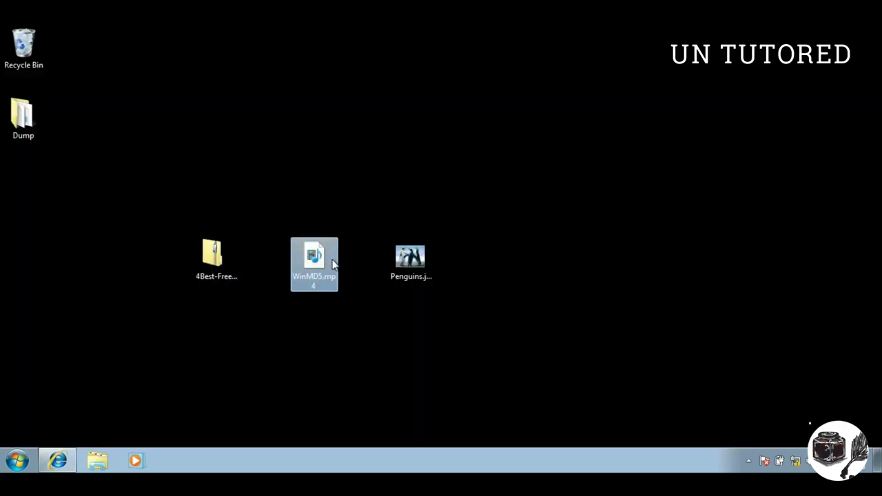
right_click(333, 263)
click(376, 232)
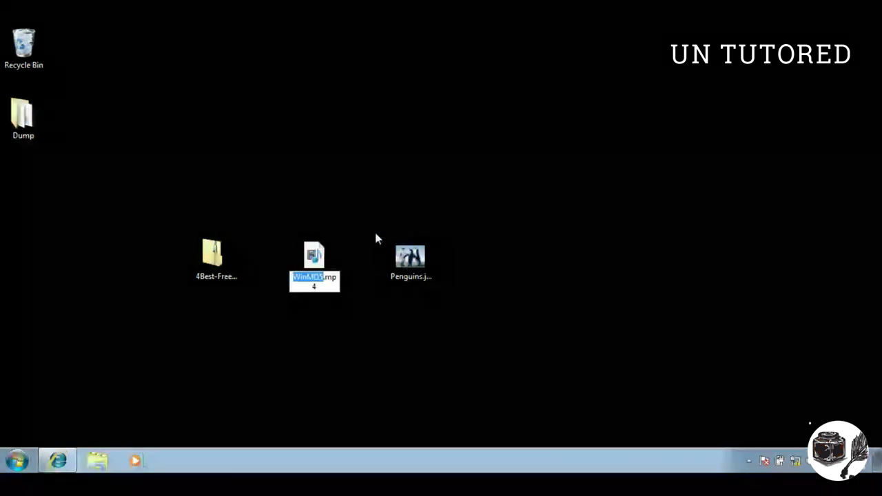
key(End)
key(BackSpace)
key(BackSpace)
key(BackSpace)
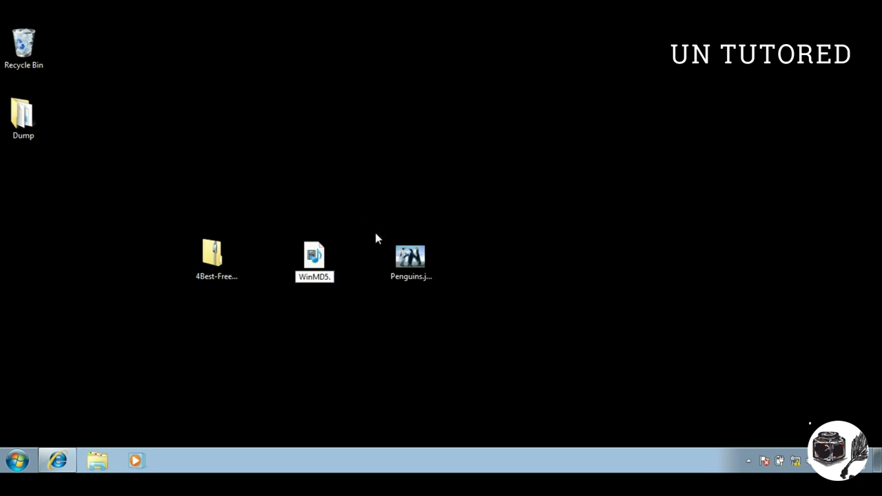
text(exe)
key(Return)
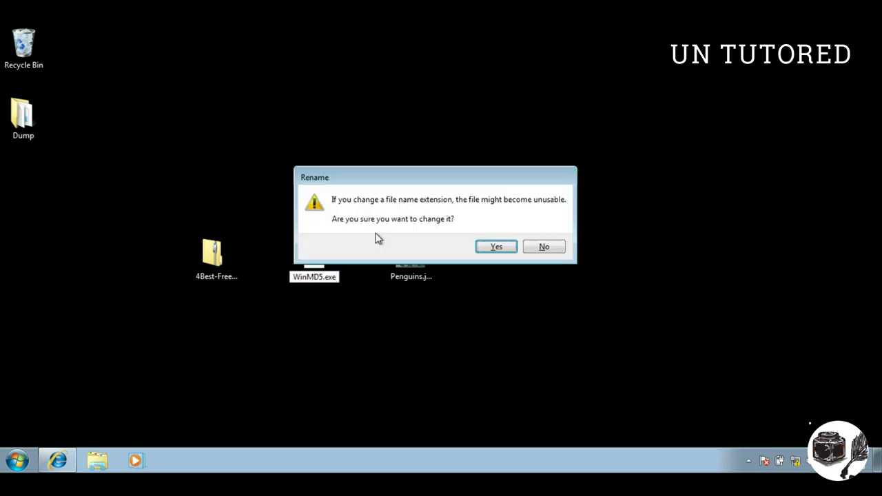
key(Return)
key(Return)
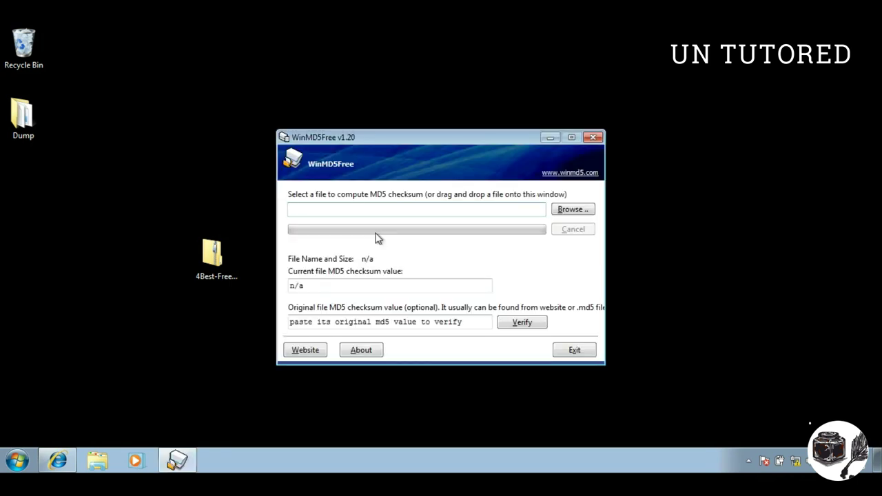
click(573, 350)
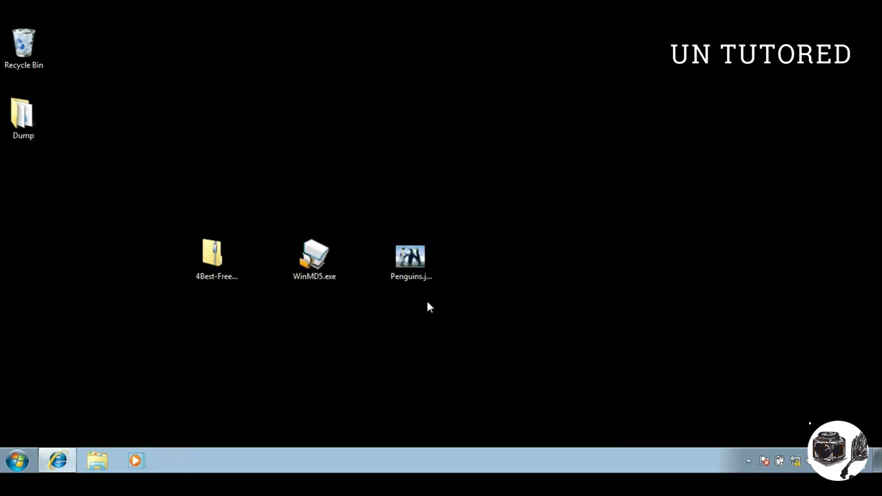
click(210, 238)
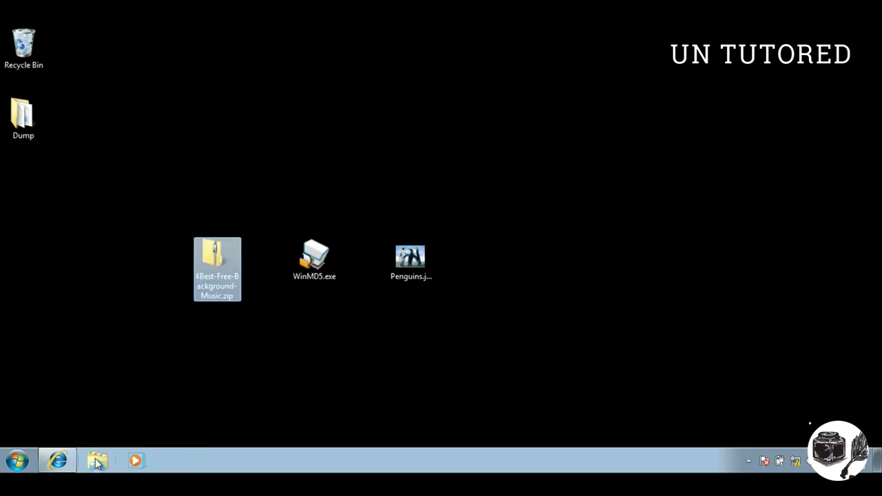
Upload 4Best-Free-Background-Music.zip to CheckFileType.com and run Check File Type.
click(58, 461)
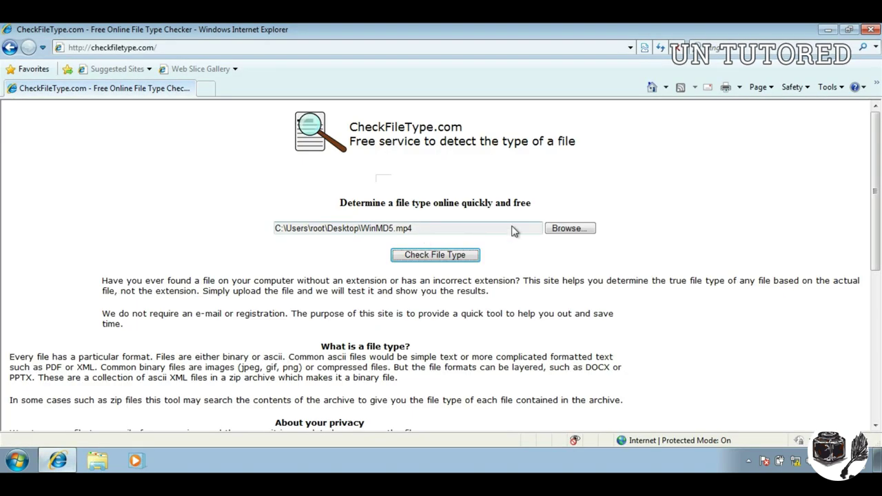
click(563, 228)
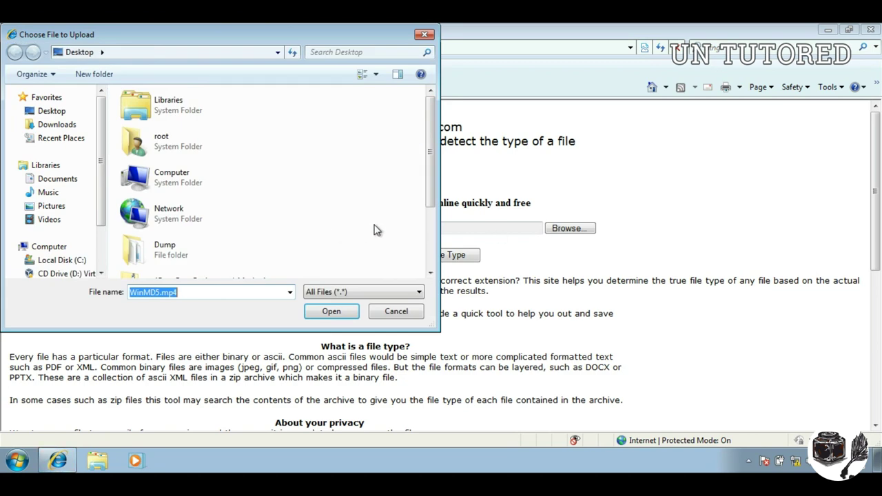
click(430, 239)
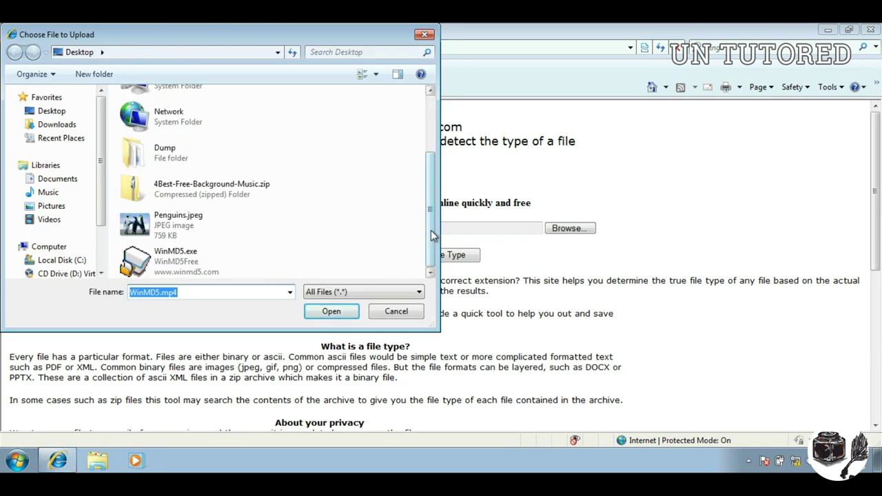
click(198, 196)
click(331, 311)
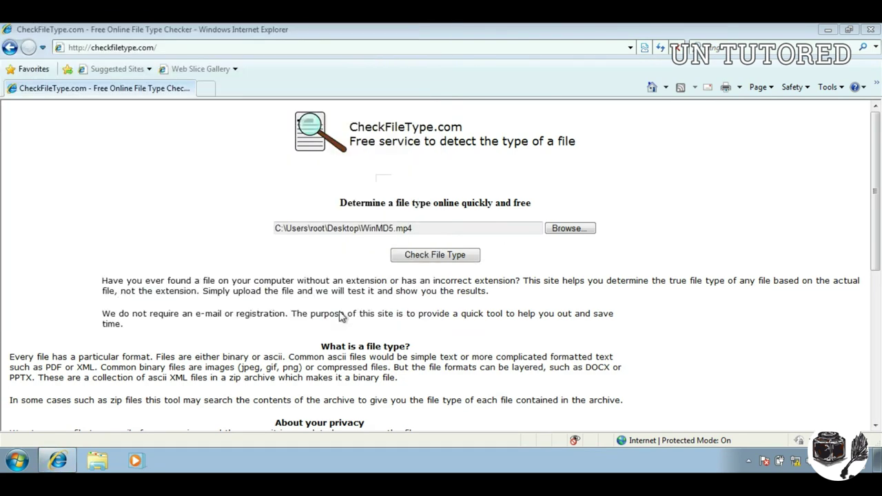
click(455, 255)
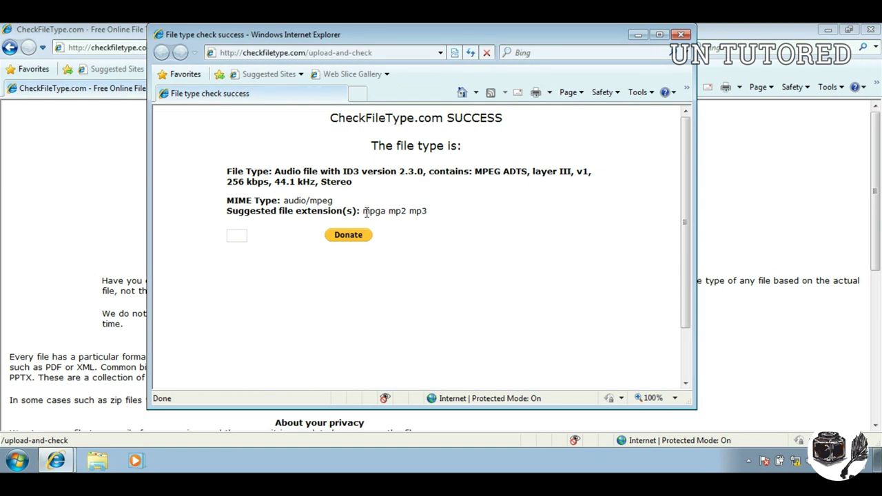
Note the MPEG audio result suggesting mpga, mp2 or mp3, then minimize both browser windows.
drag(364, 212, 428, 212)
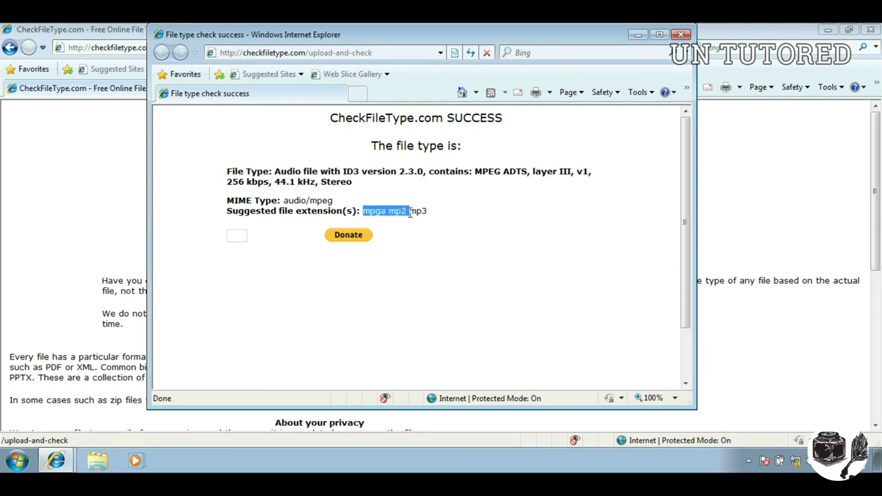
click(502, 218)
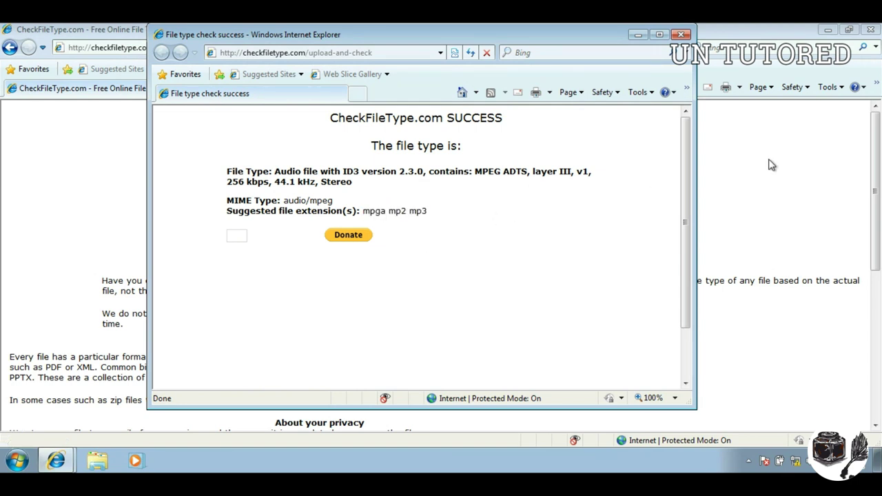
click(828, 30)
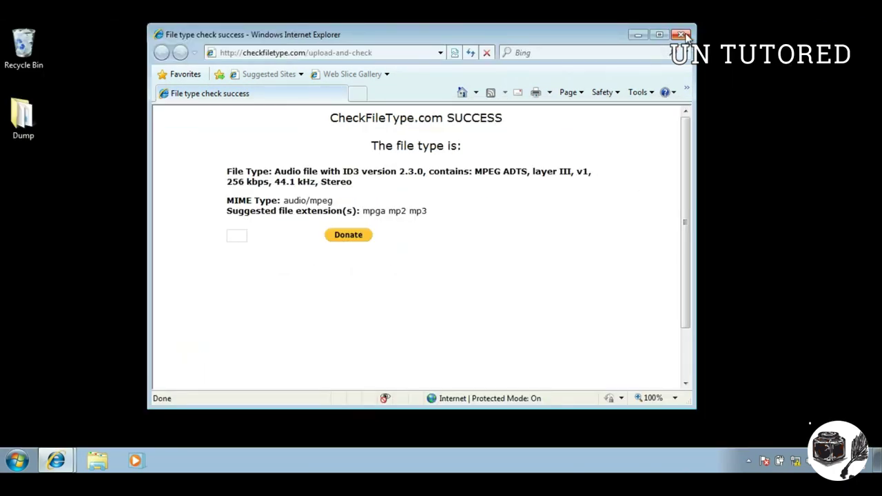
click(636, 35)
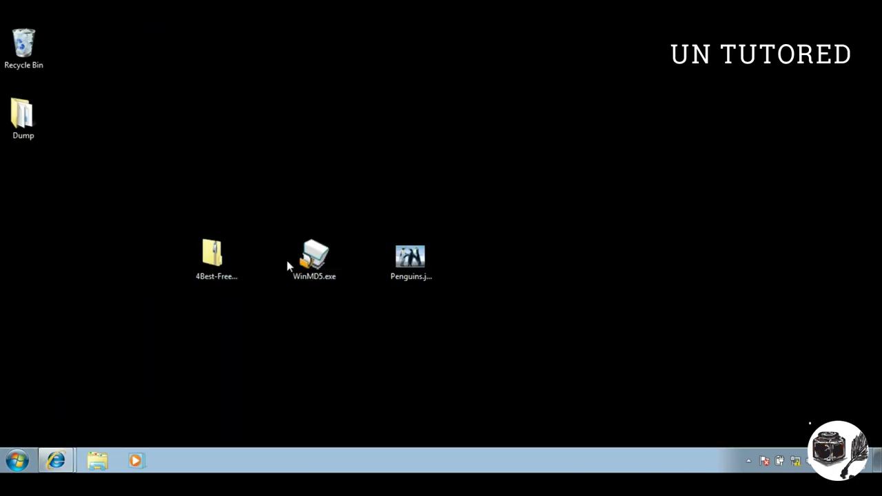
Rename the background music zip's extension to .mp2 and accept the warning.
click(206, 262)
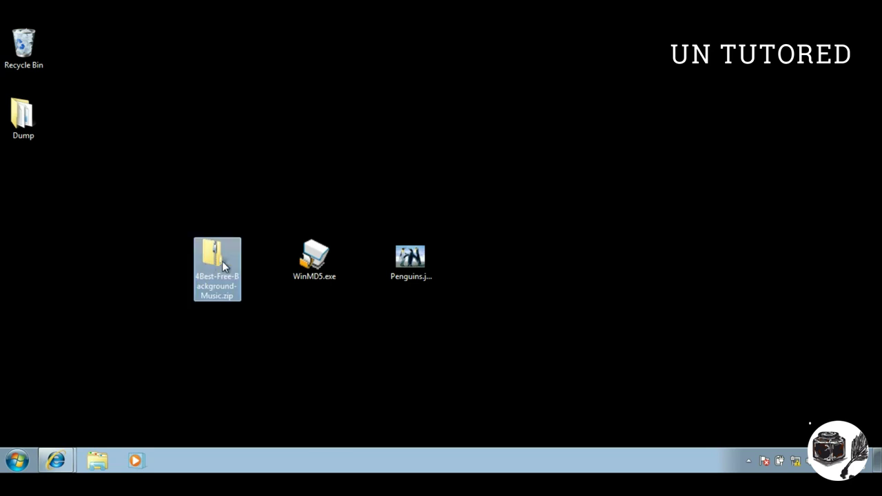
right_click(222, 261)
click(258, 235)
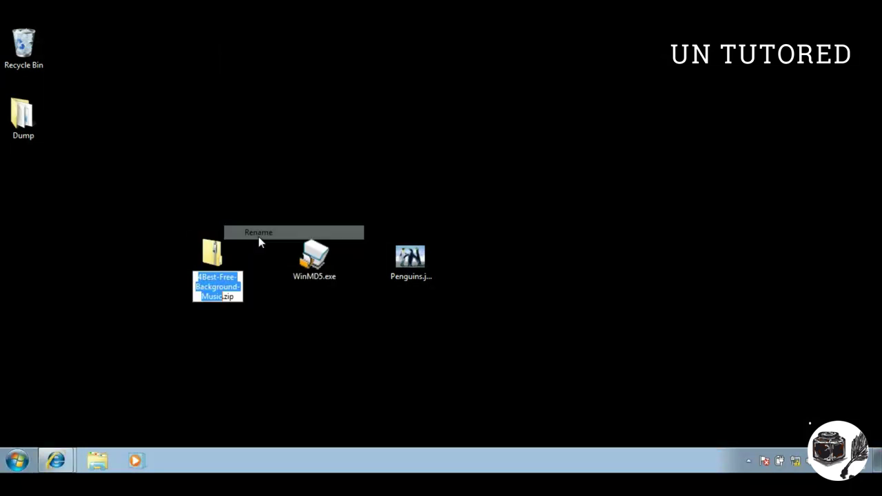
key(Right)
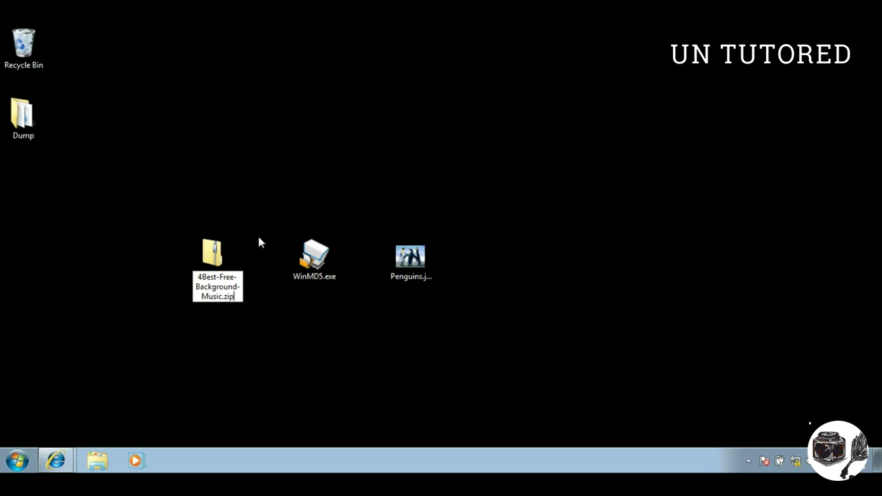
key(BackSpace)
key(BackSpace)
key(BackSpace)
text(mp)
text(2)
key(Return)
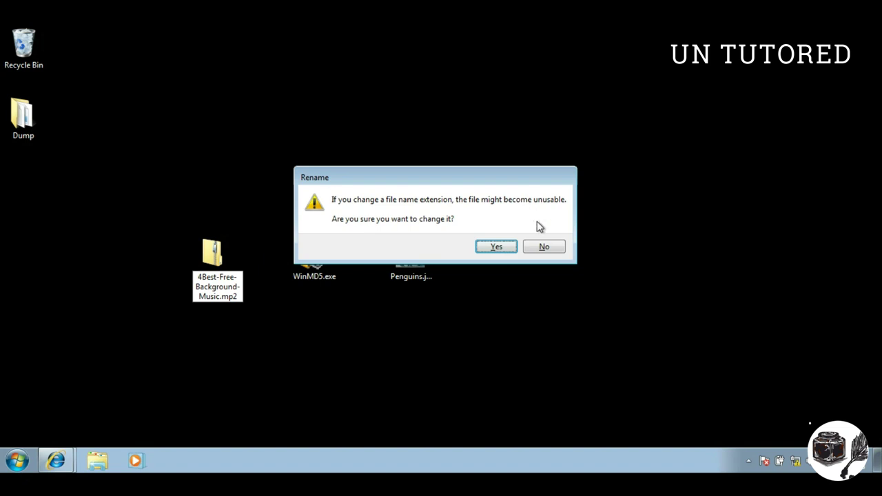
click(505, 248)
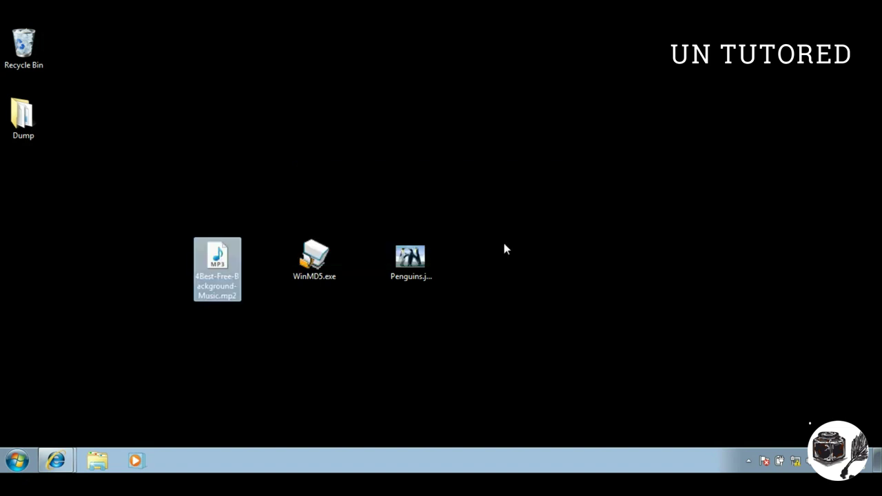
Correct the extension to .mp3, play the file in Media Player, then close it.
right_click(212, 262)
click(266, 241)
click(238, 295)
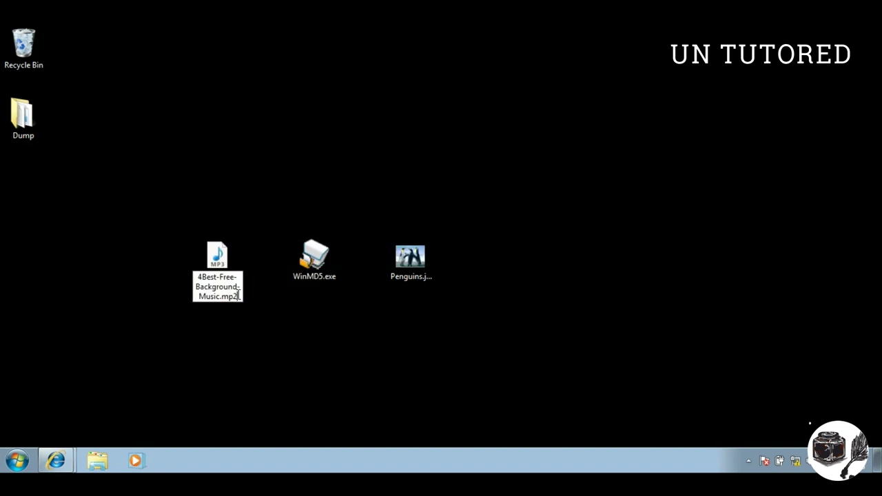
key(BackSpace)
text(3)
key(Return)
key(Return)
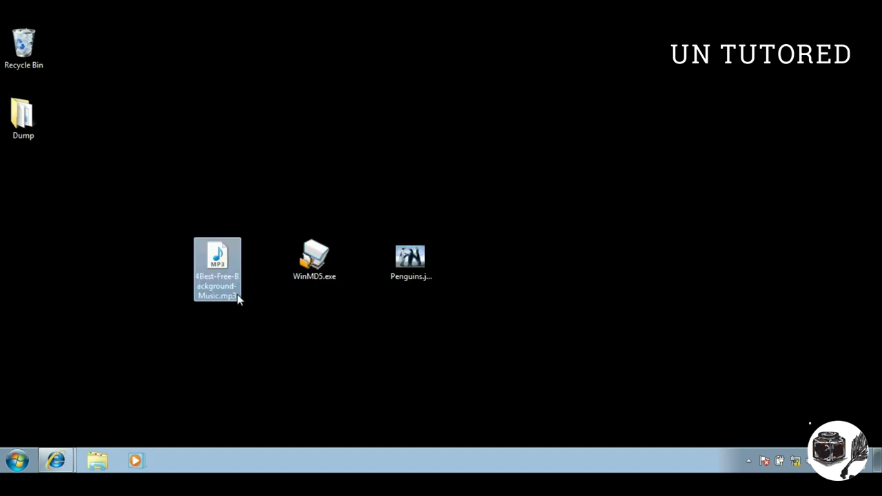
double_click(237, 295)
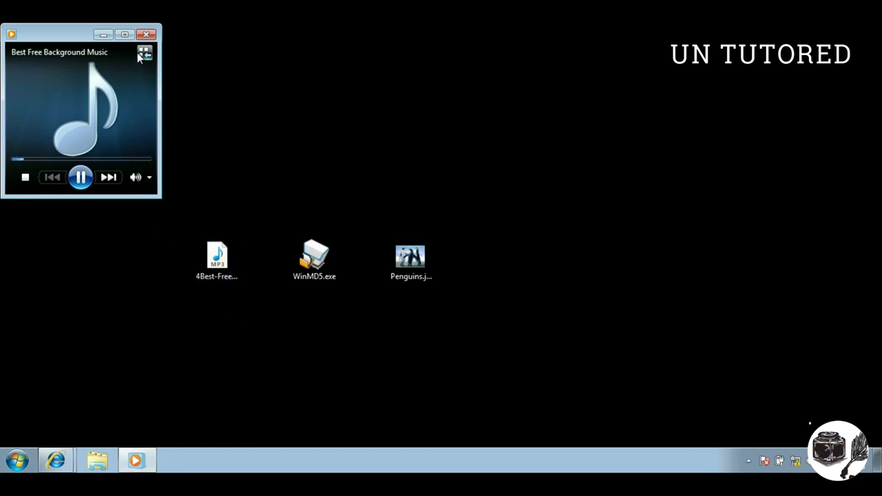
click(147, 37)
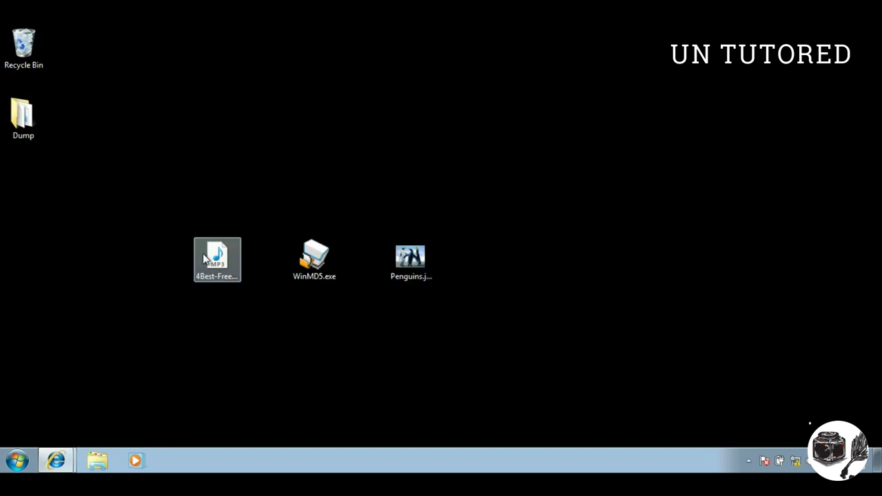
Box-select the MP3 track, WinMD5.exe and Penguins image icons on the desktop.
mouse_move(176, 219)
mouse_down()
mouse_move(511, 301)
mouse_move(551, 301)
mouse_up()
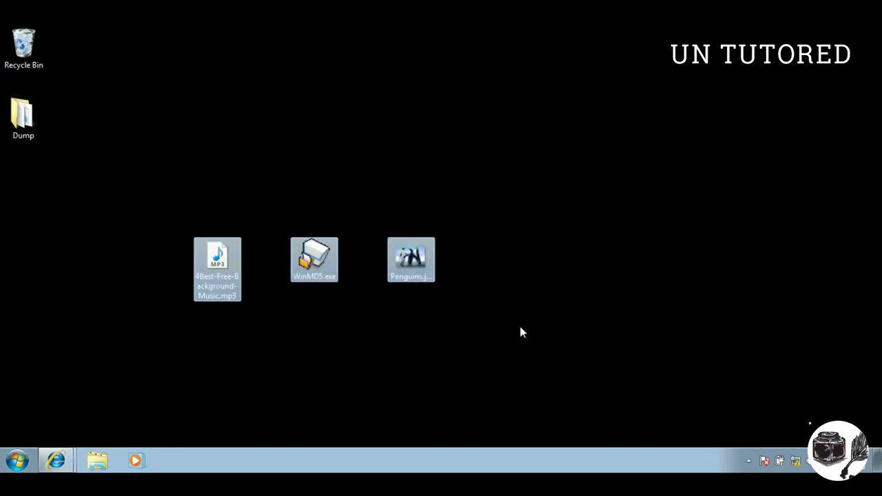